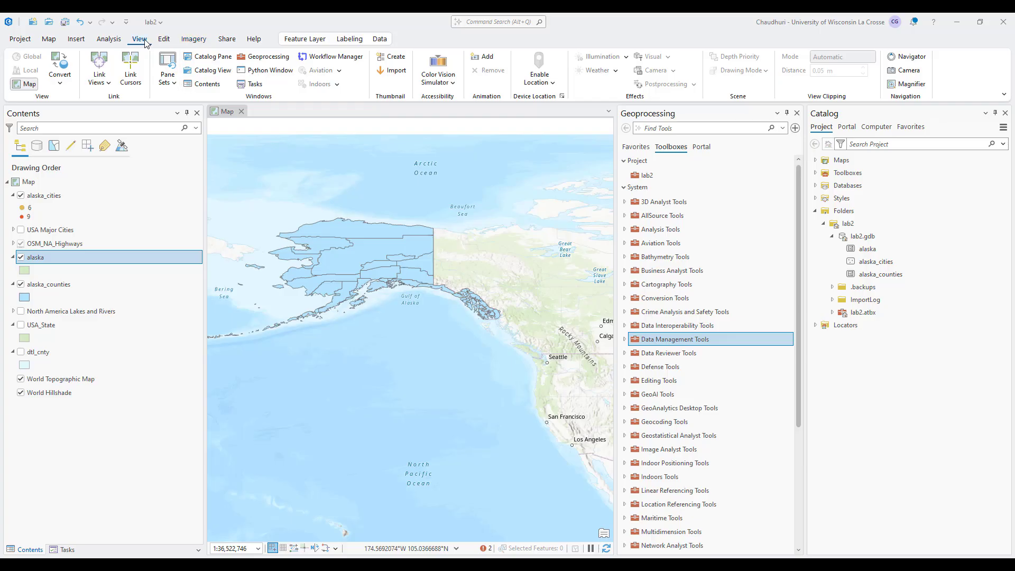
Open the Project tool under Data Management Tools > Projections and Transformations
click(262, 56)
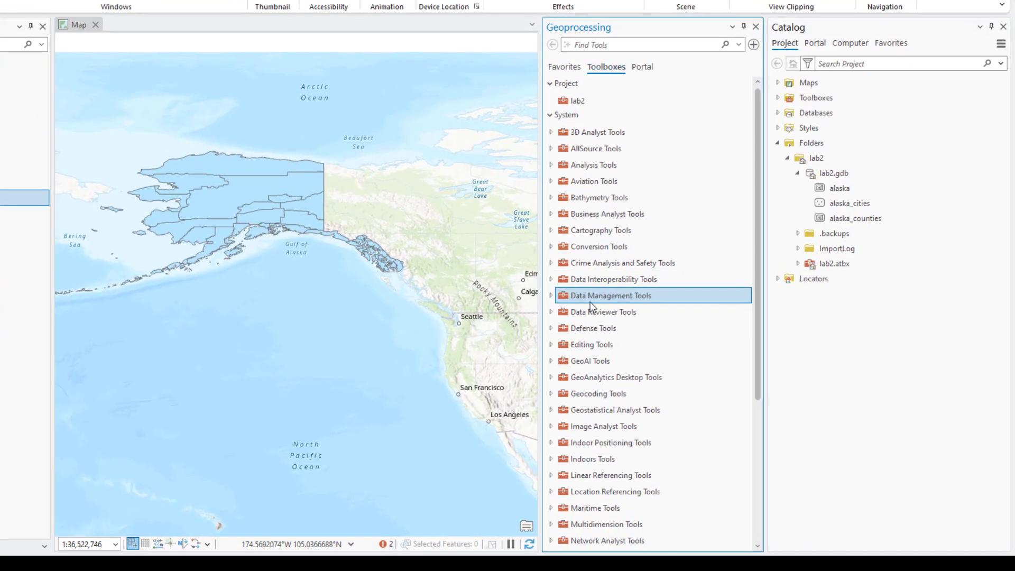
click(550, 296)
scroll(699, 340, down, 3)
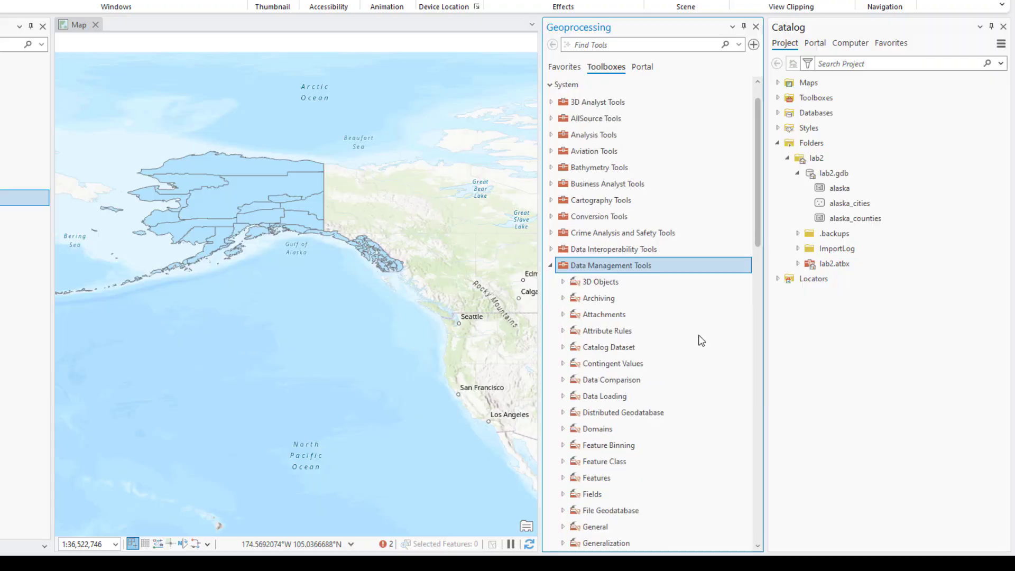
scroll(700, 339, down, 6)
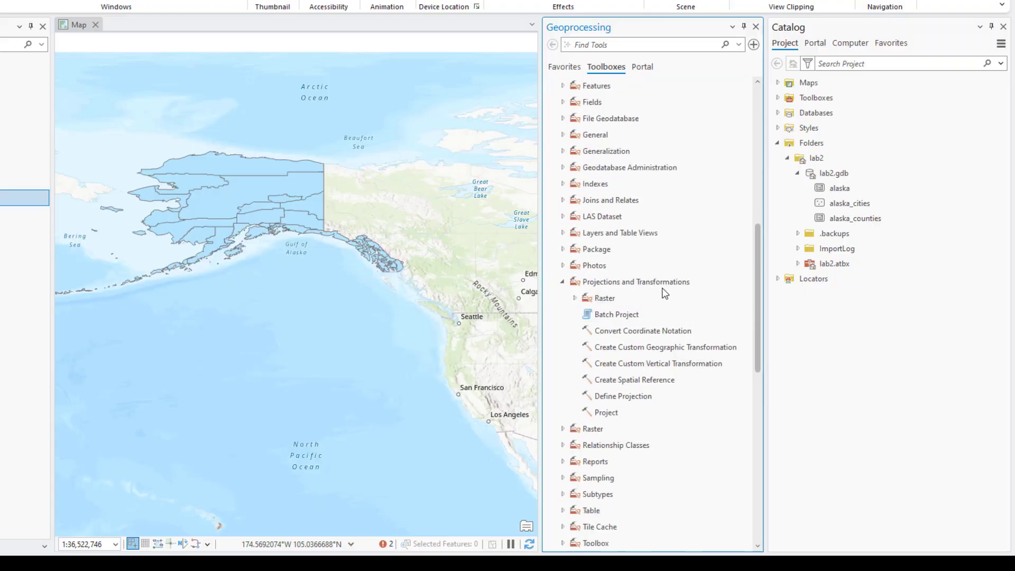
scroll(689, 294, down, 2)
click(618, 353)
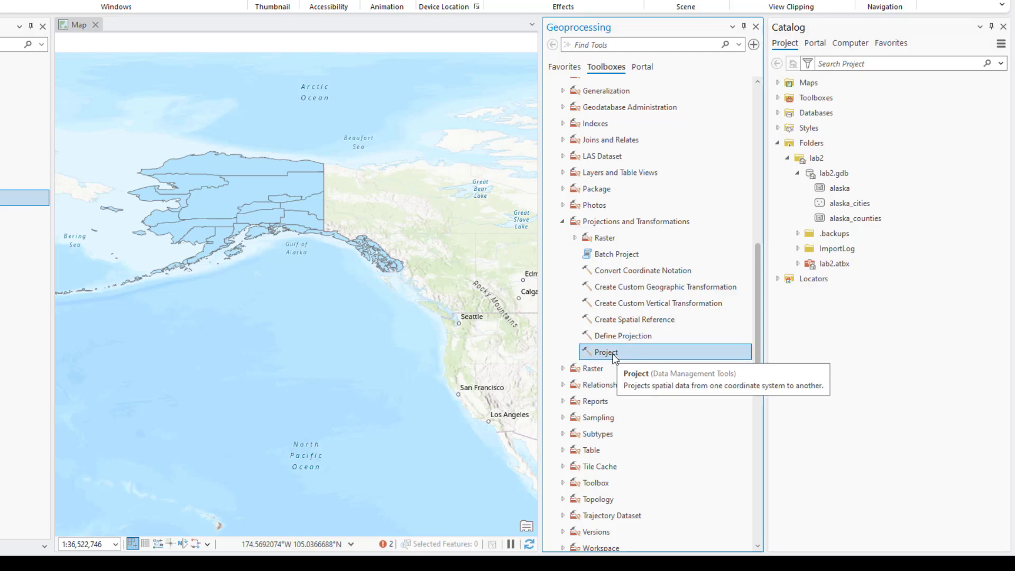
click(598, 256)
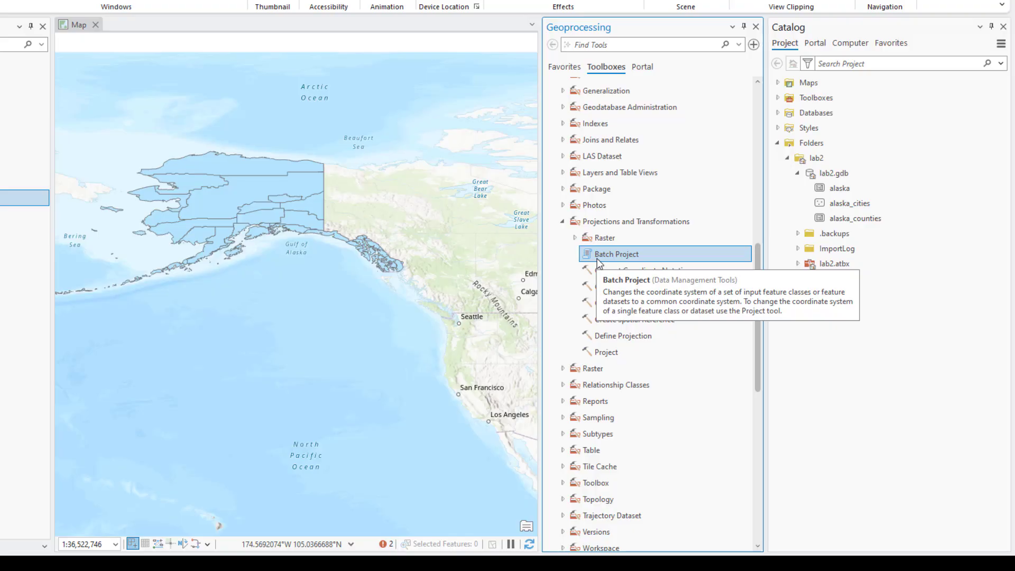
click(602, 350)
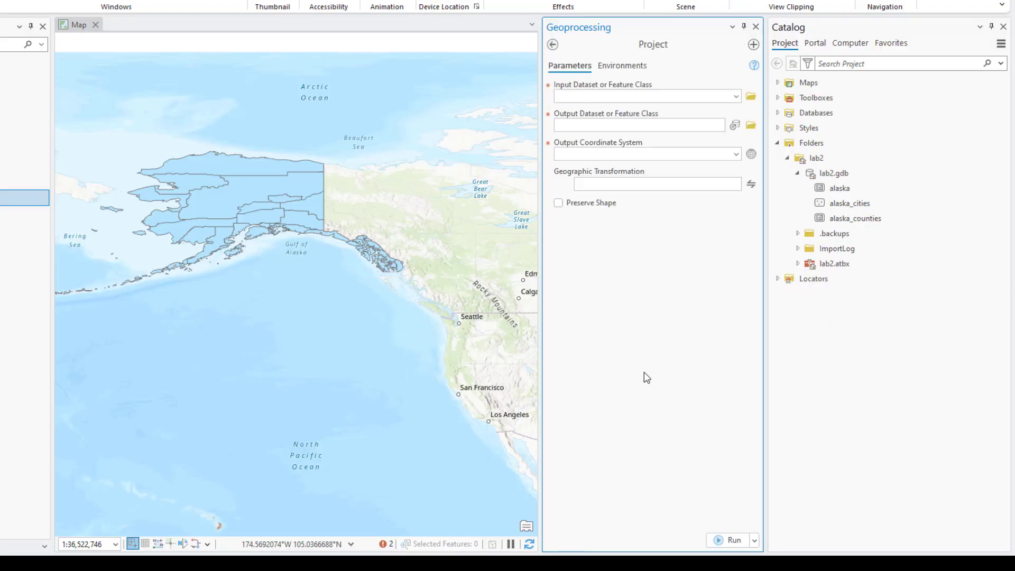
Pick alaska as input, keep alaska_Project in lab2.gdb as output, and open the coordinate system picker
click(735, 97)
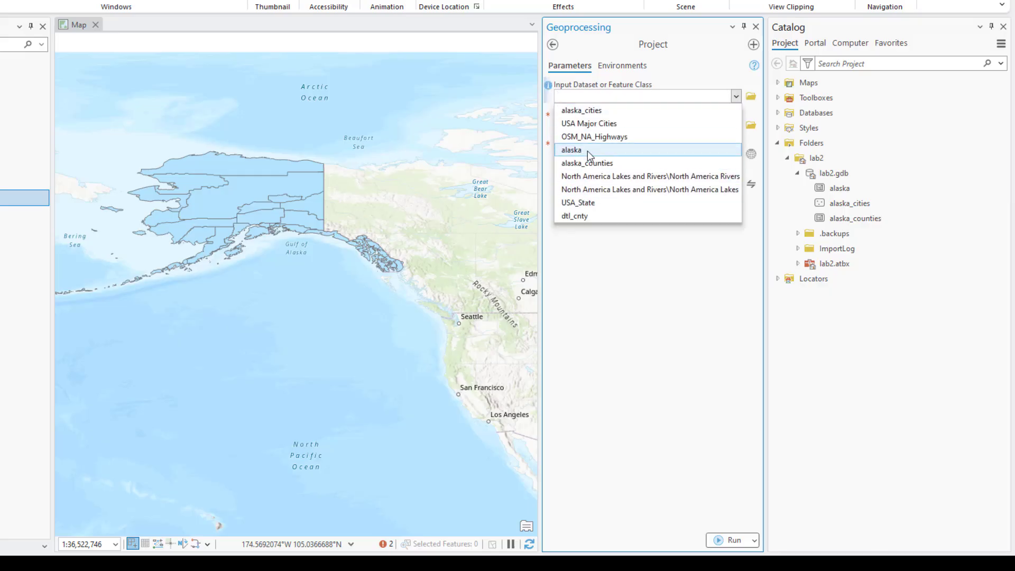
click(588, 150)
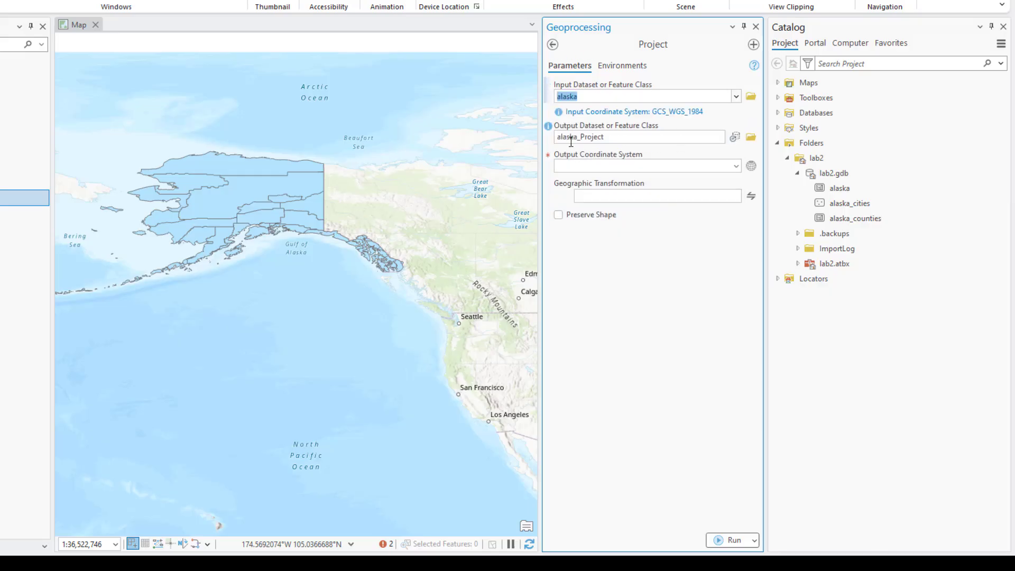
click(628, 139)
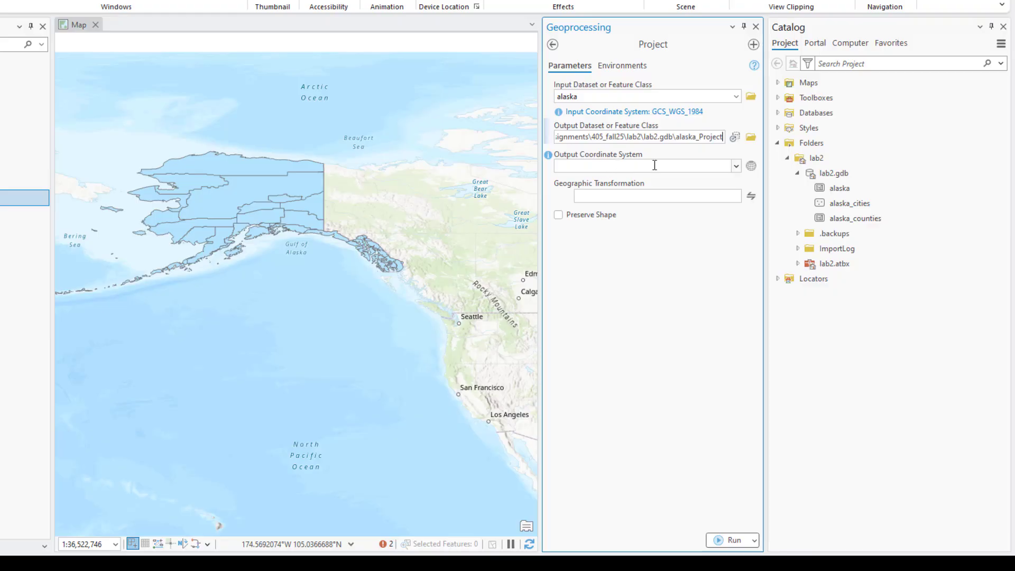
click(751, 166)
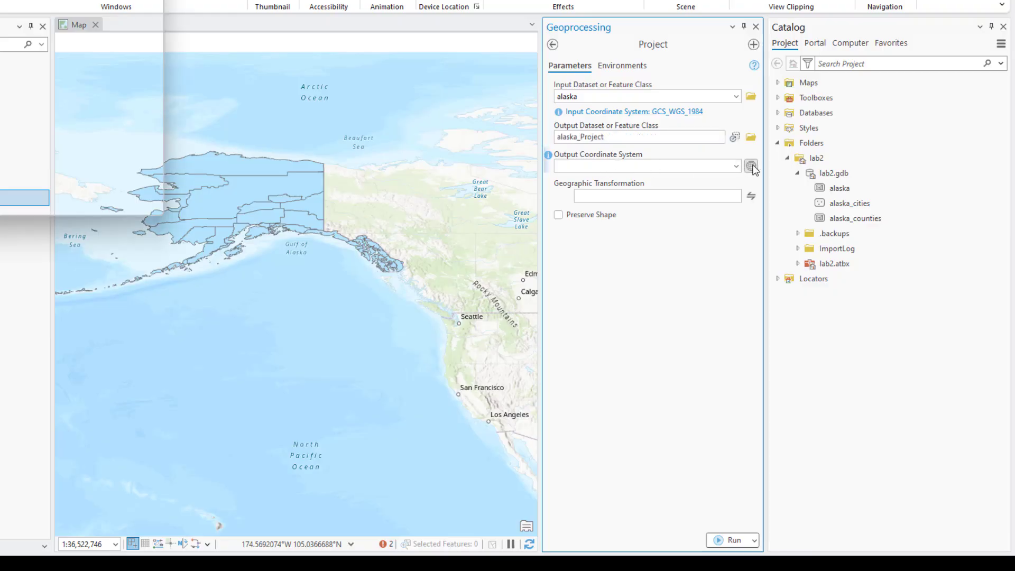
drag(37, 2, 407, 163)
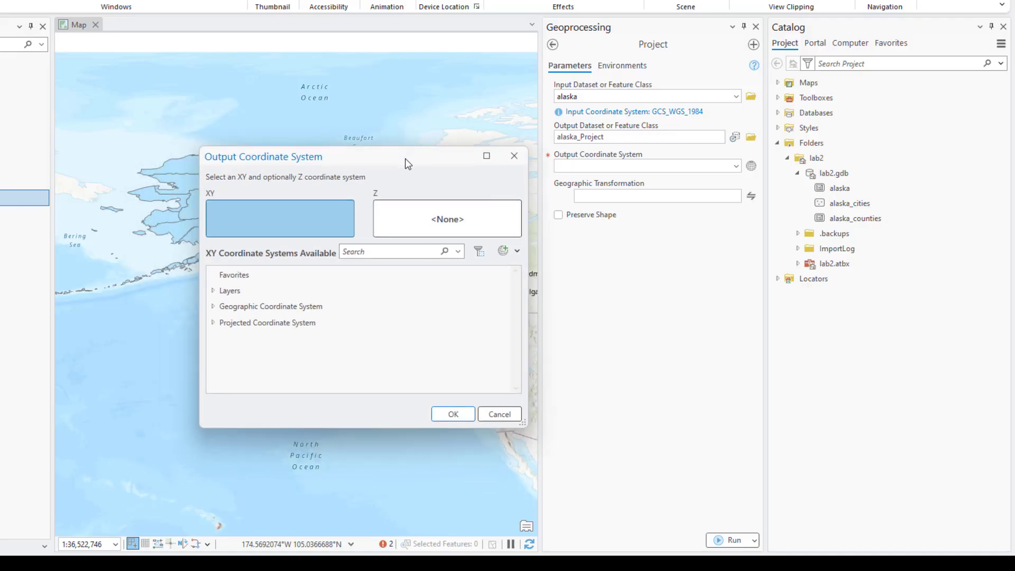
Choose NAD 1983 (2011) Alaska Albers (Meters) under Projected > State Systems as output coordinate system
click(213, 323)
scroll(304, 329, down, 2)
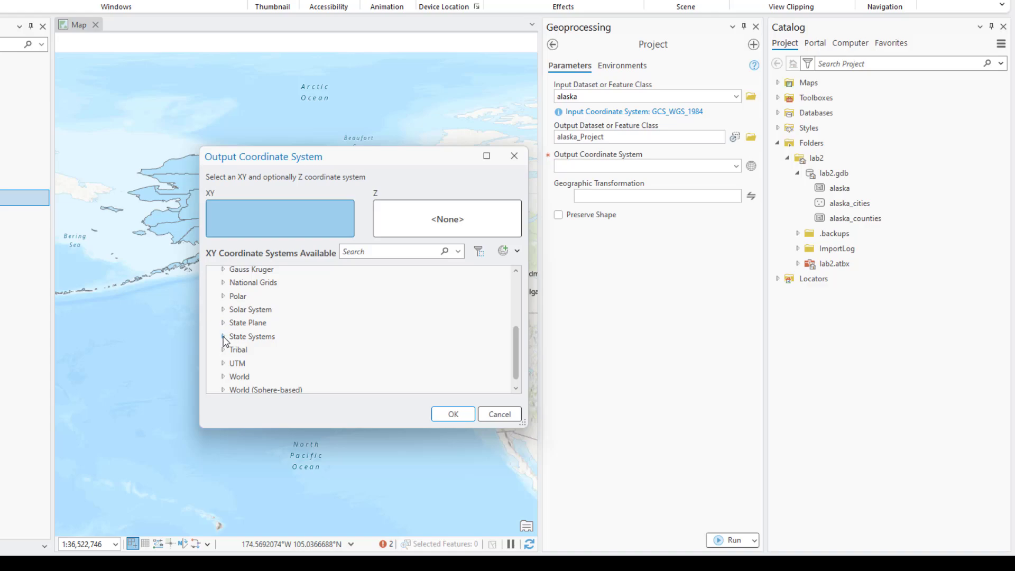
double_click(236, 337)
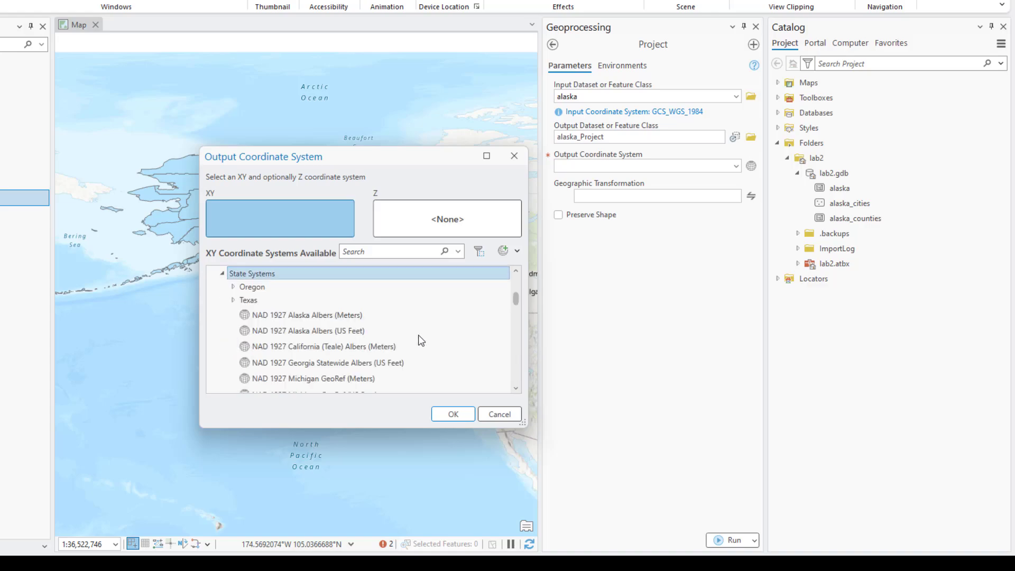
scroll(417, 335, down, 2)
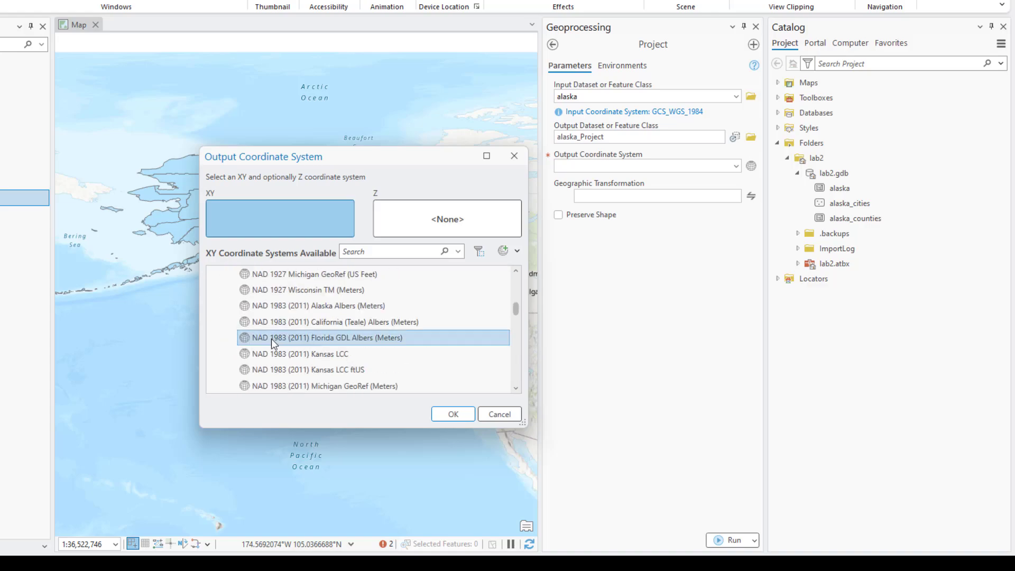
click(324, 306)
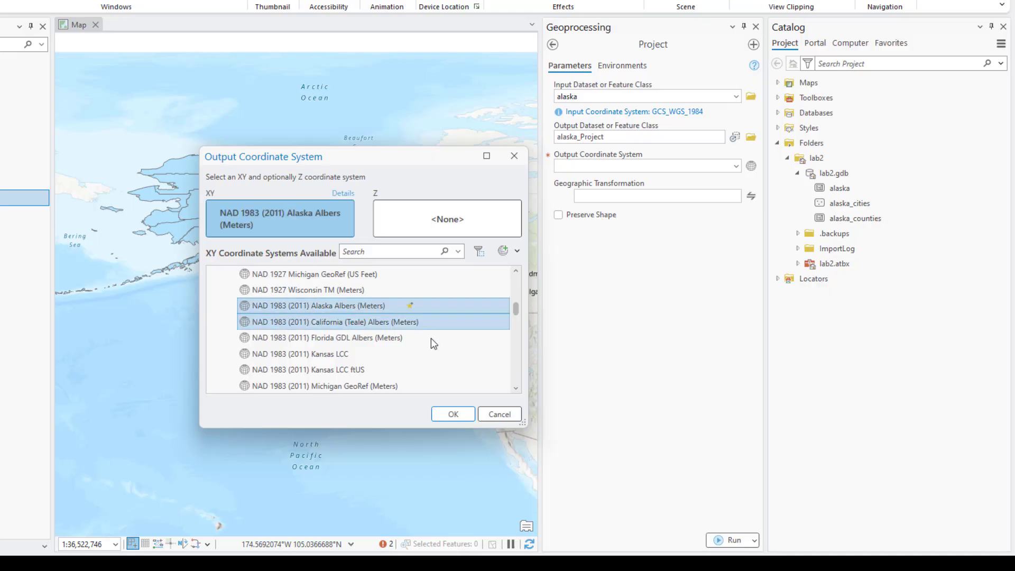
click(459, 414)
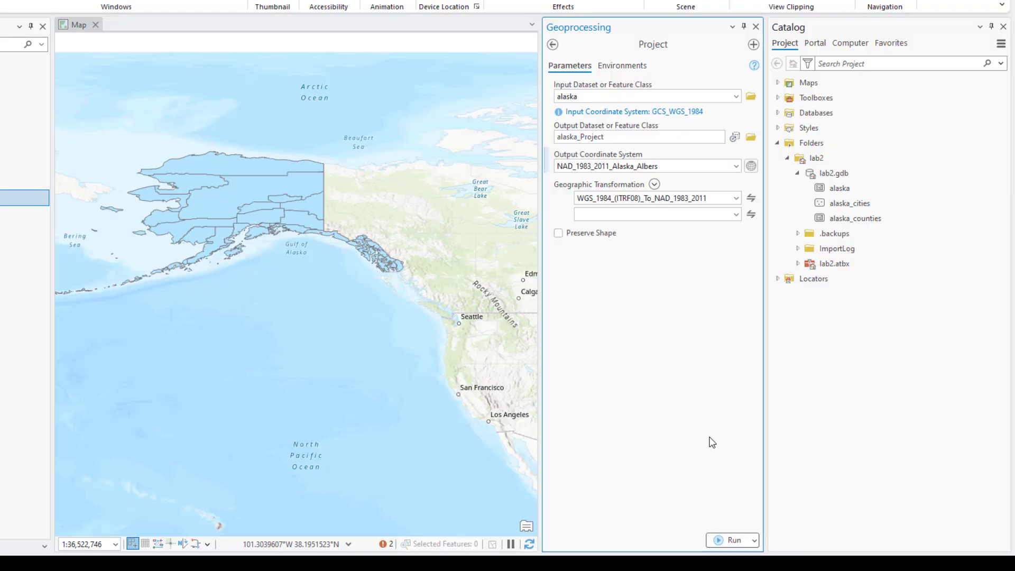
Go back to the toolbox list and open the Batch Project tool
mouse_move(669, 168)
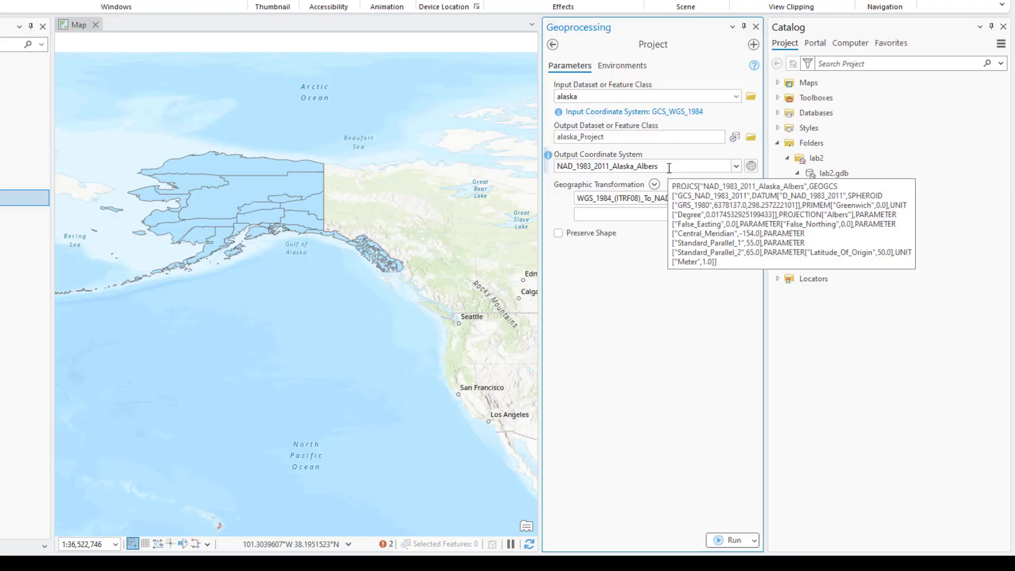
click(553, 46)
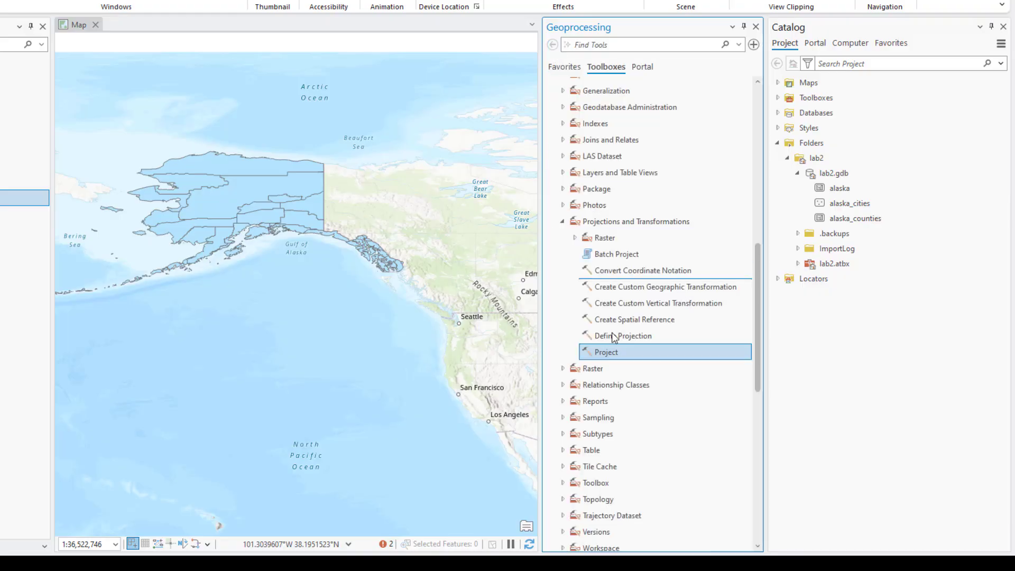
double_click(644, 257)
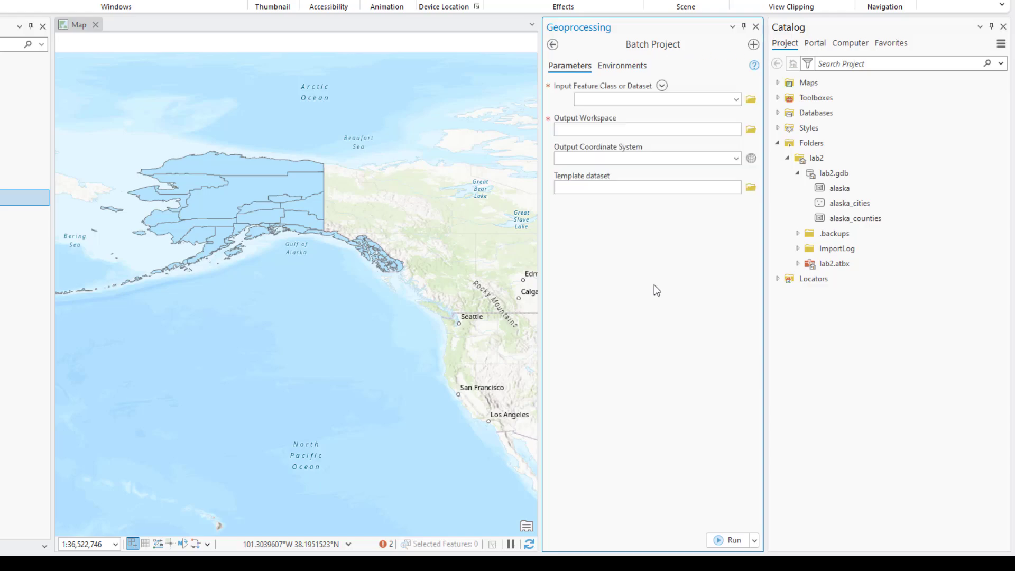
Add alaska, alaska_counties and alaska_cities as inputs and browse for an output workspace
click(737, 100)
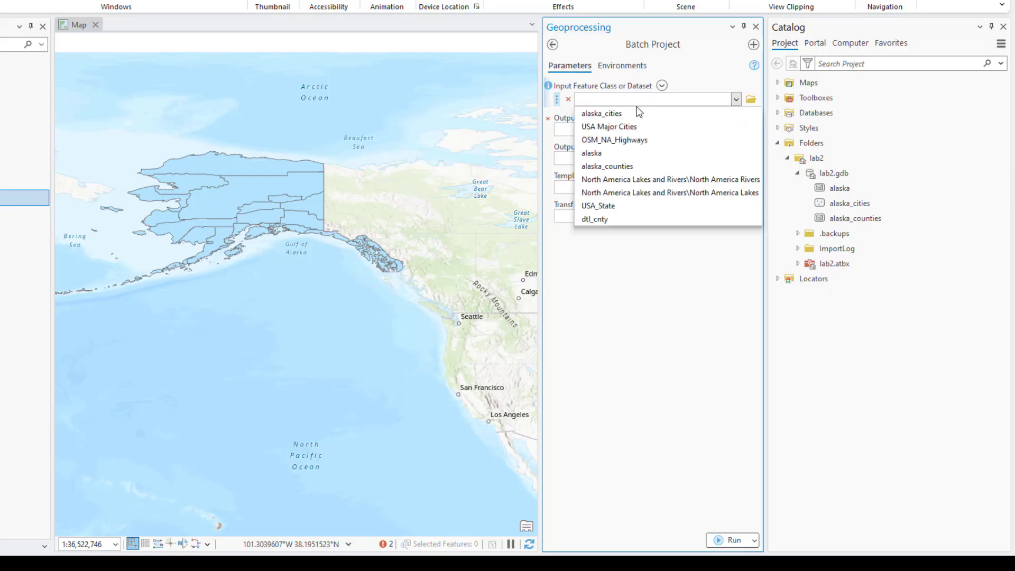
click(618, 153)
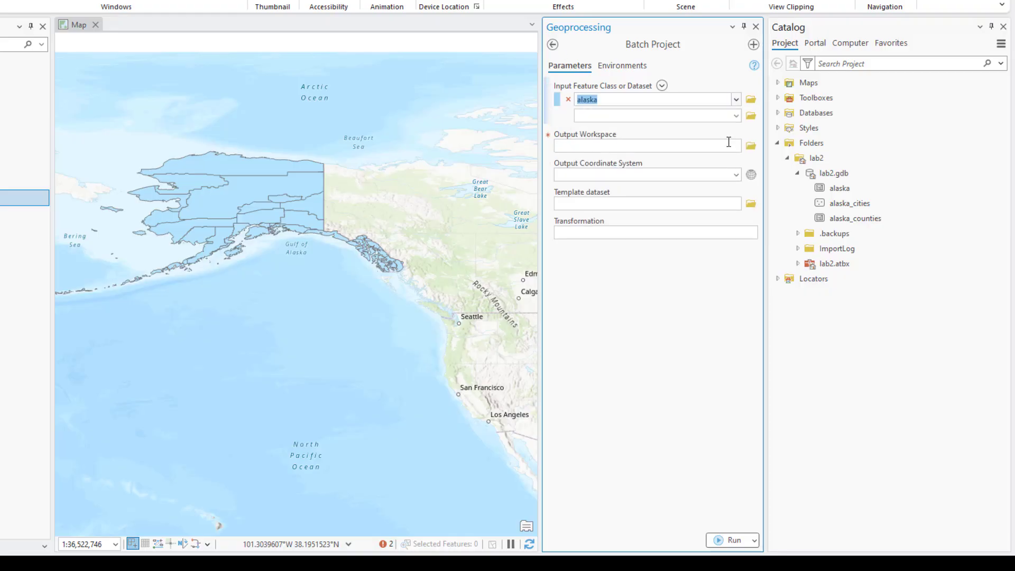
click(737, 116)
click(644, 180)
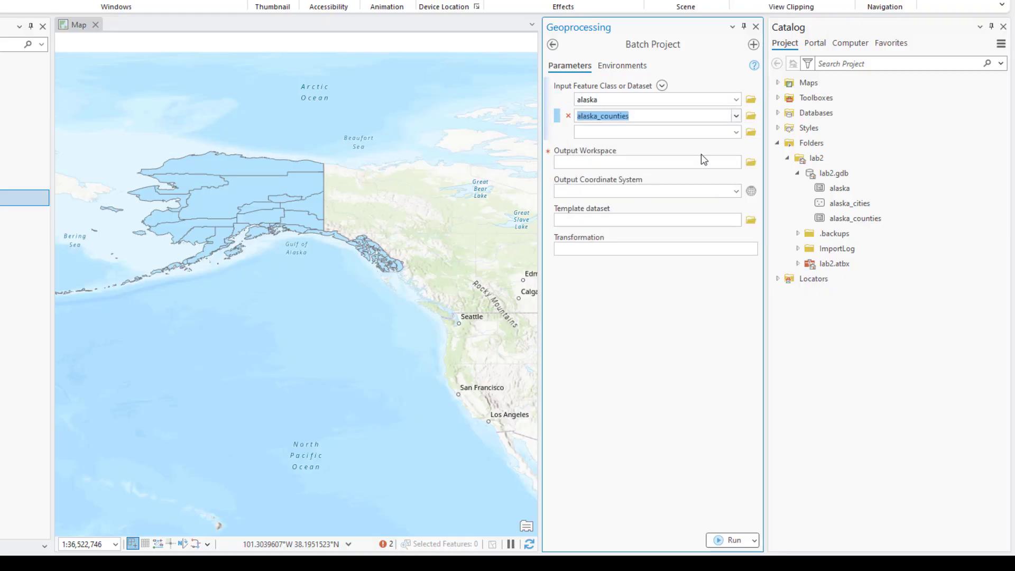
click(736, 132)
click(659, 146)
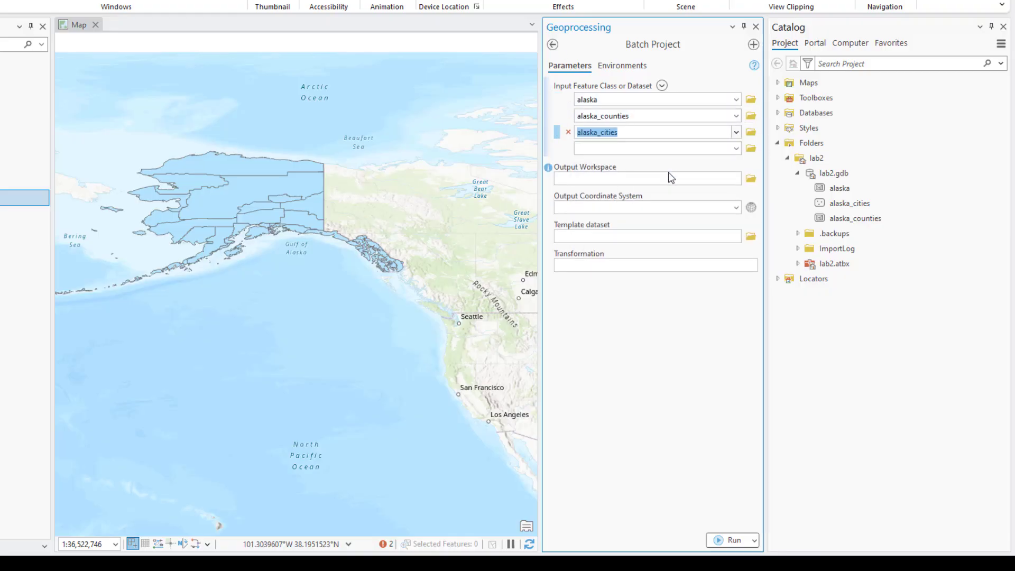
click(751, 181)
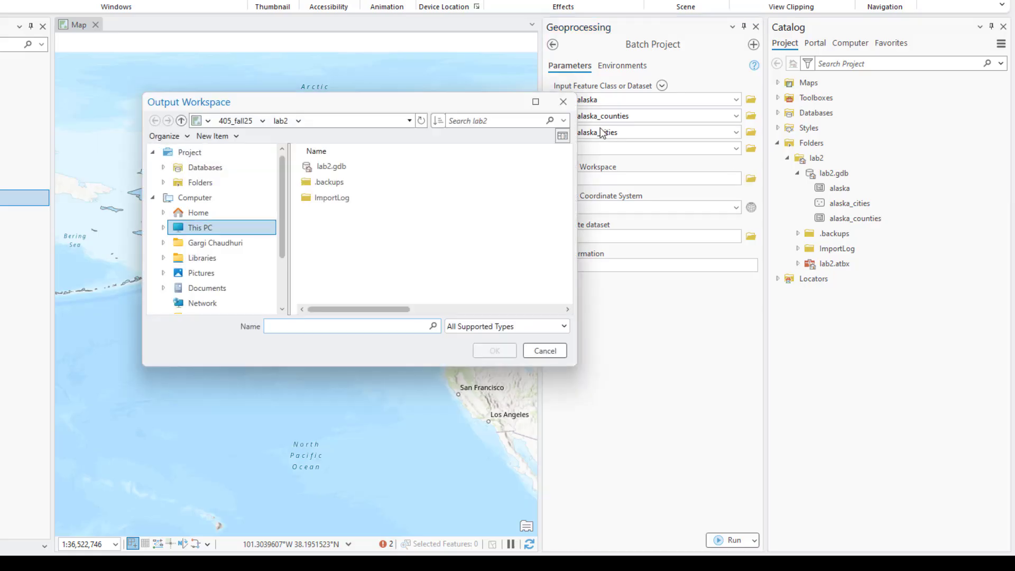
Choose lab2.gdb as the Batch Project output workspace
click(331, 167)
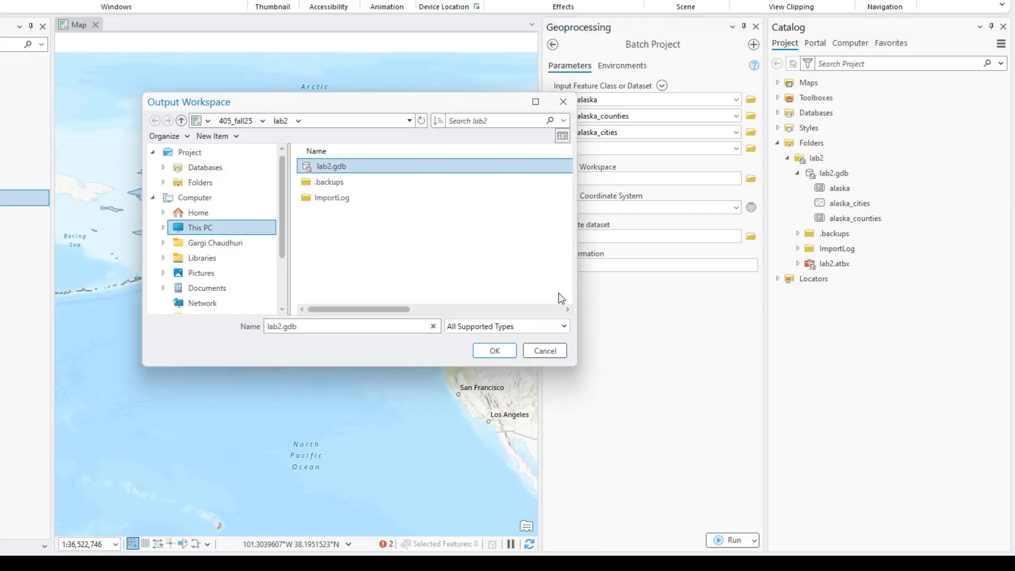
click(505, 351)
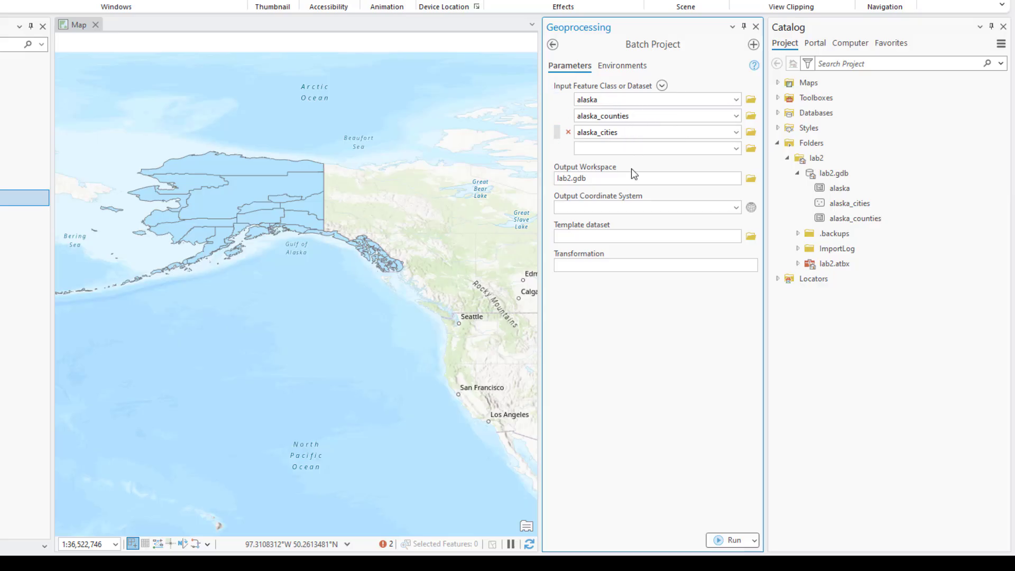
Pick NAD 1983 (2011) Alaska Albers (Meters) from Projected > State Systems for the batch output
click(749, 207)
click(213, 323)
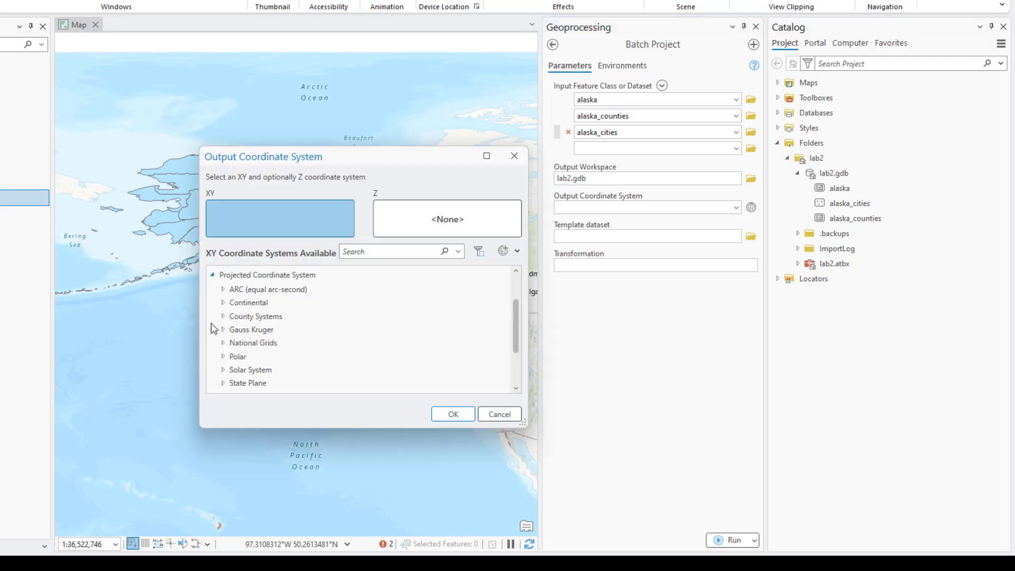
scroll(365, 331, down, 2)
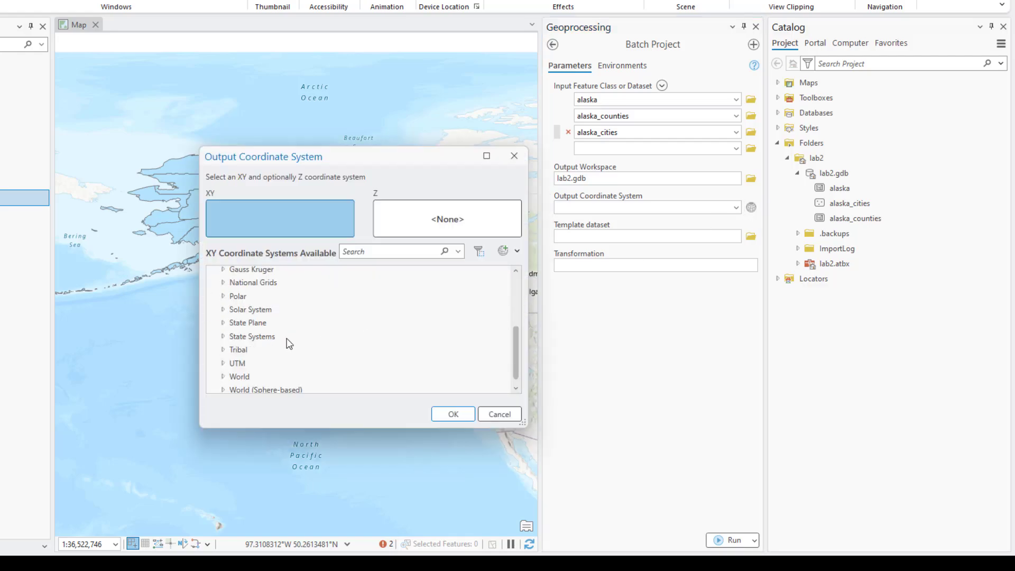
click(219, 336)
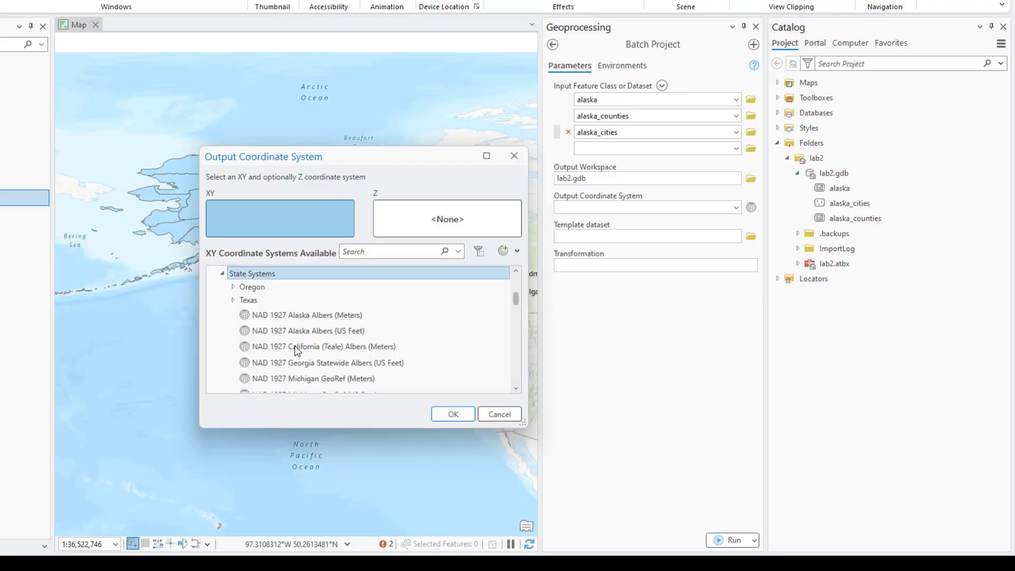
scroll(350, 350, down, 1)
scroll(351, 350, down, 1)
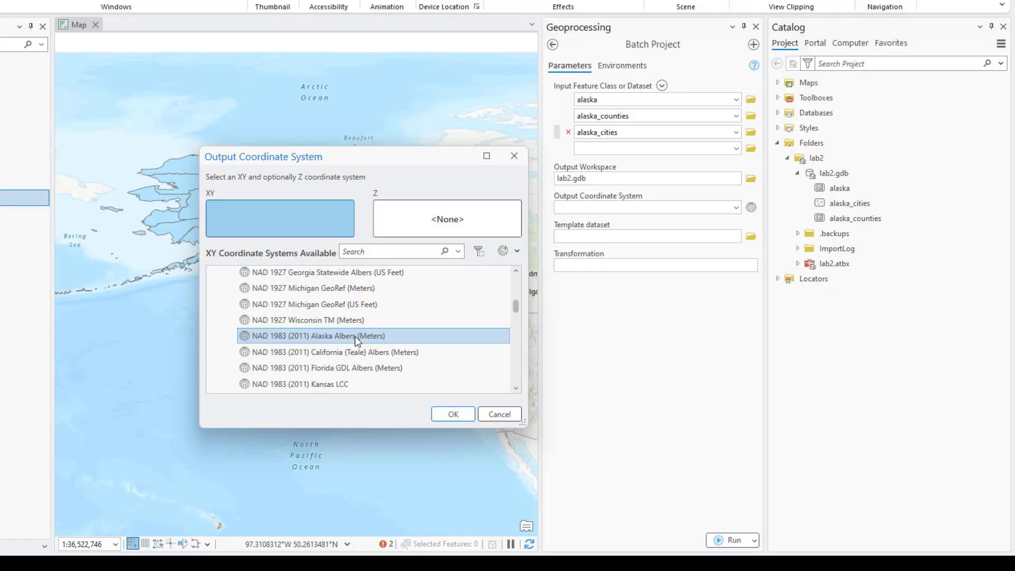
click(349, 336)
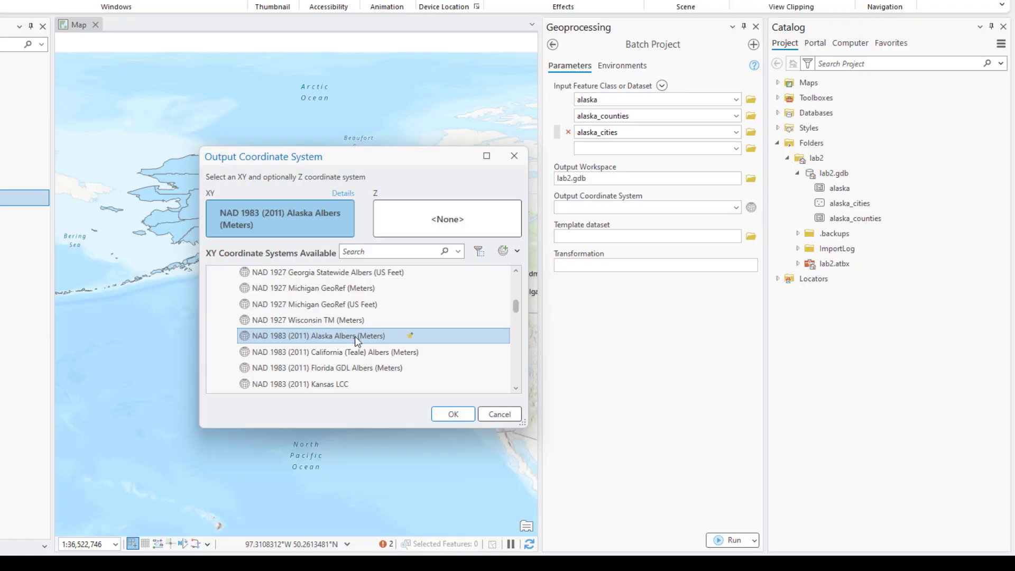
click(453, 414)
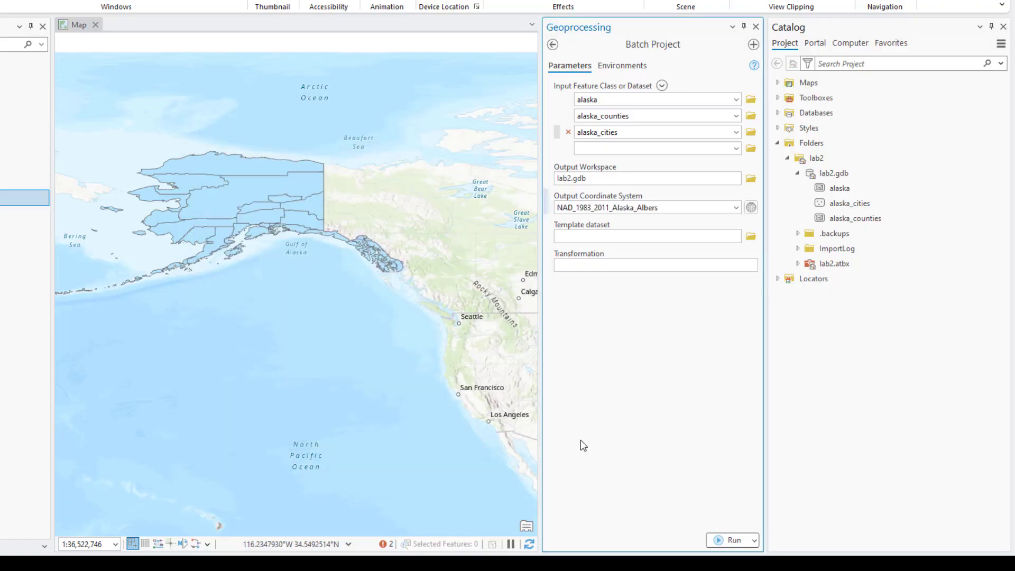
Run Batch Project and check lab2.gdb for alaska_1, alaska_counties_1 and alaska_cities_1
click(719, 543)
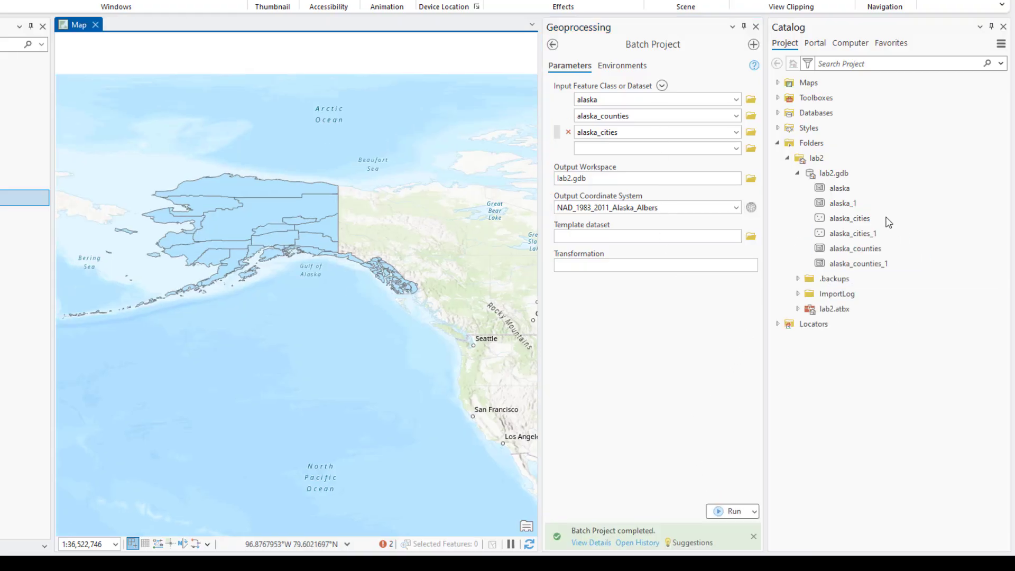
mouse_move(872, 204)
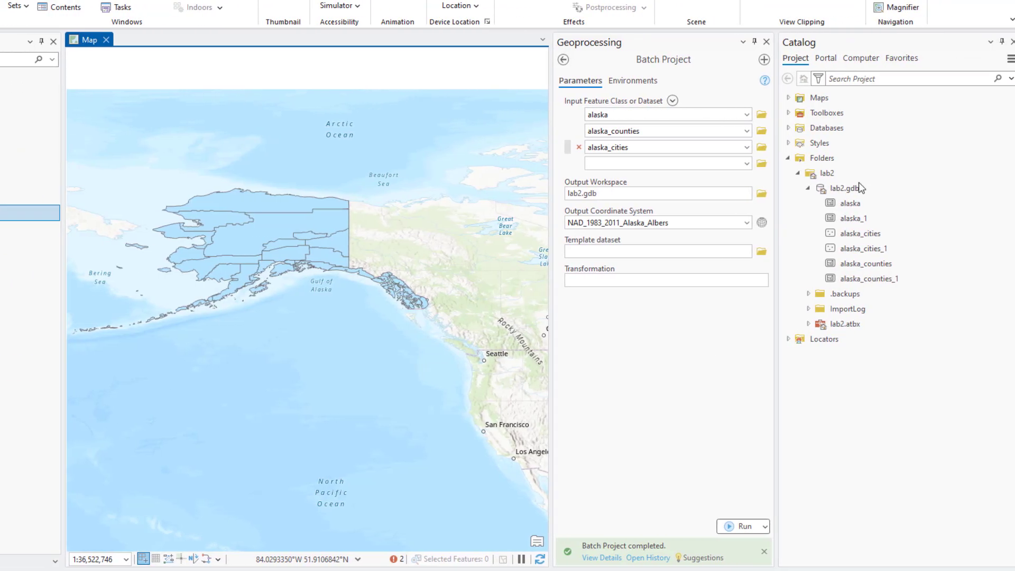
mouse_move(854, 192)
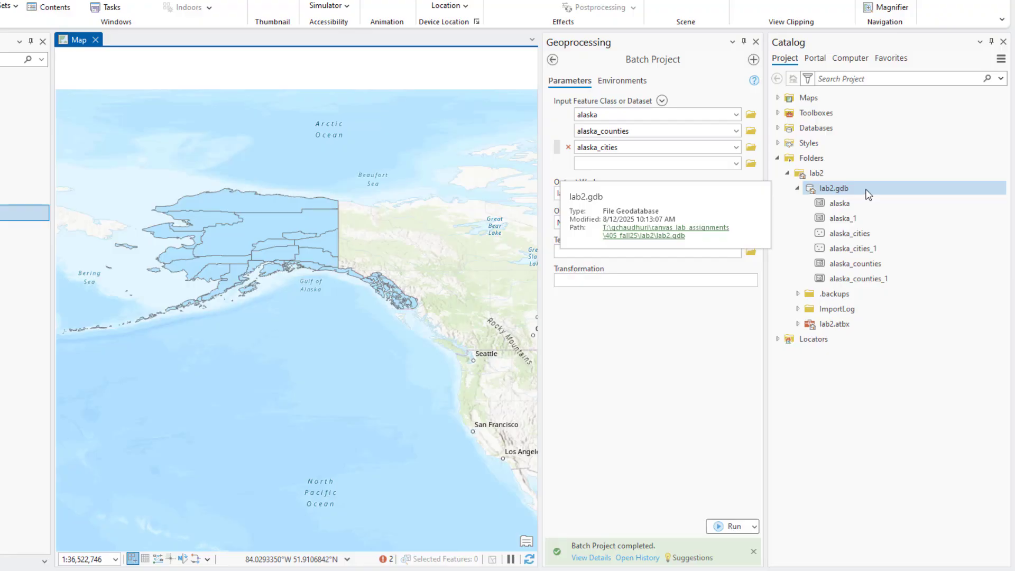
click(847, 235)
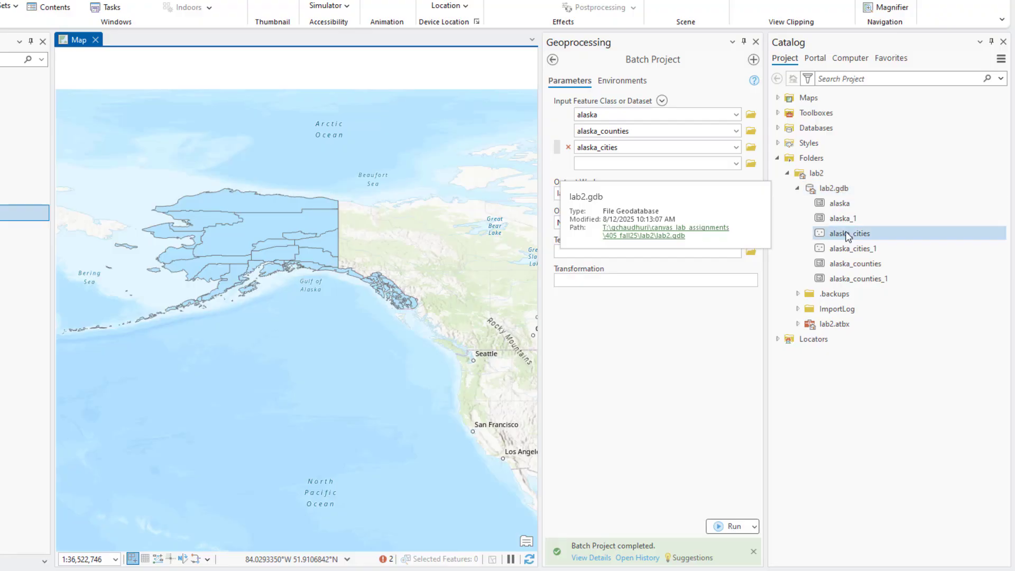
right_click(858, 190)
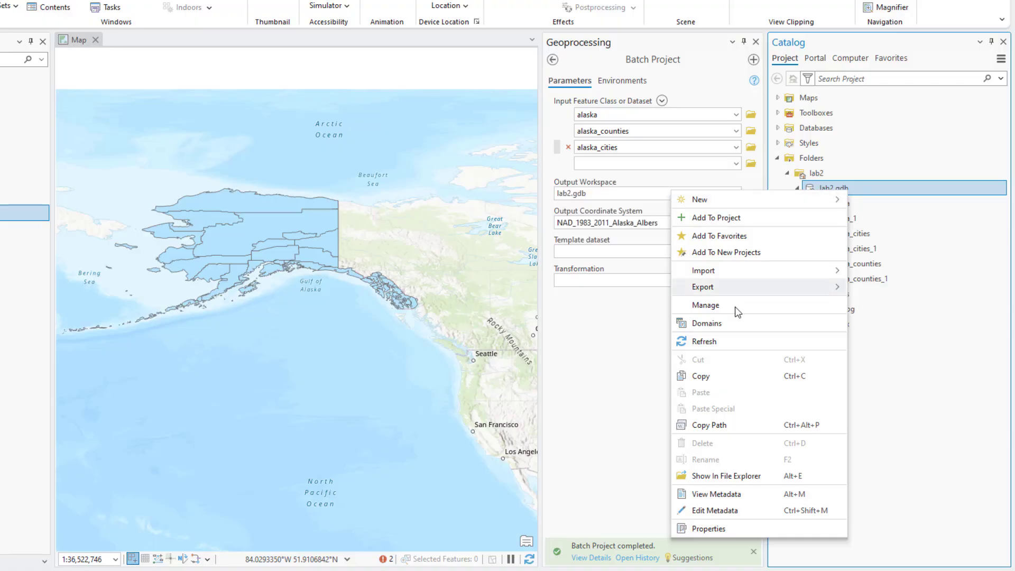
Refresh lab2.gdb and rename alaska_1 to alaska_project
click(727, 340)
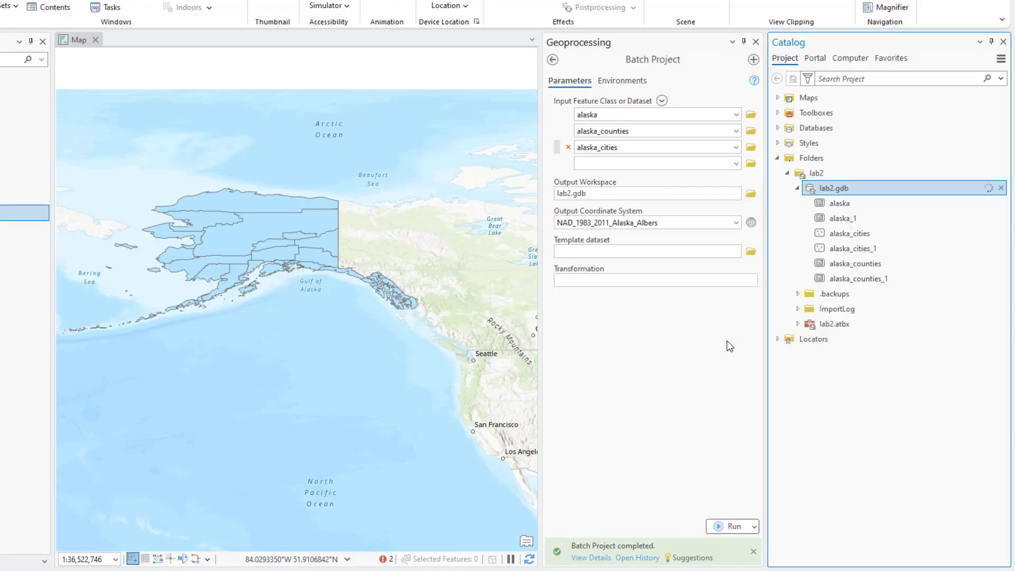
right_click(856, 227)
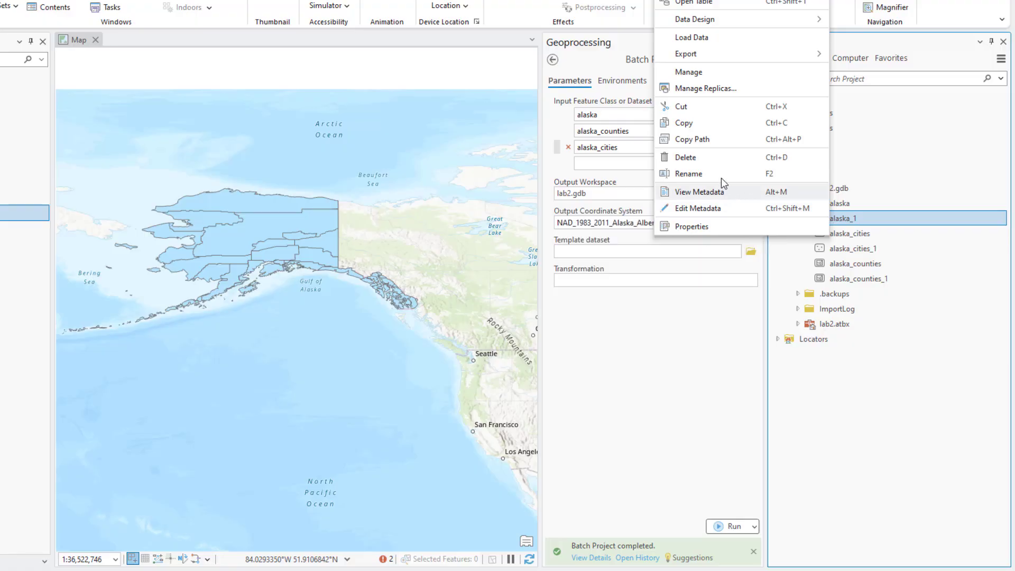
click(688, 174)
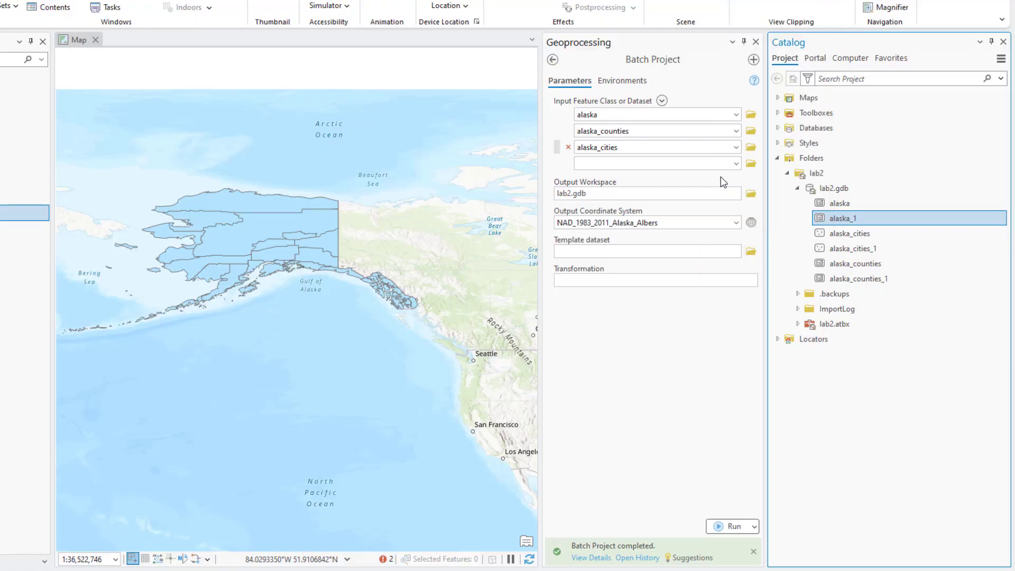
click(873, 220)
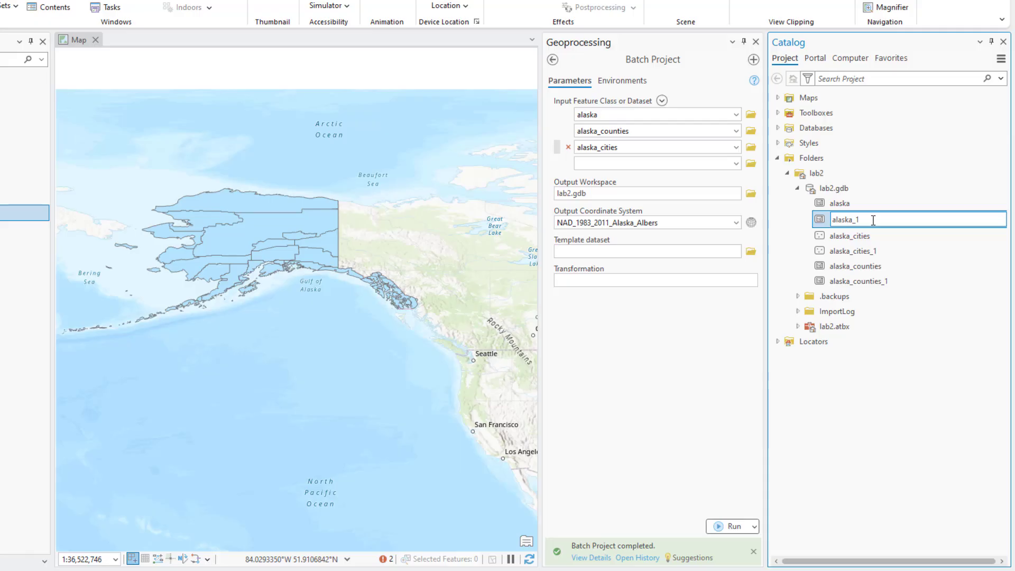
text(project)
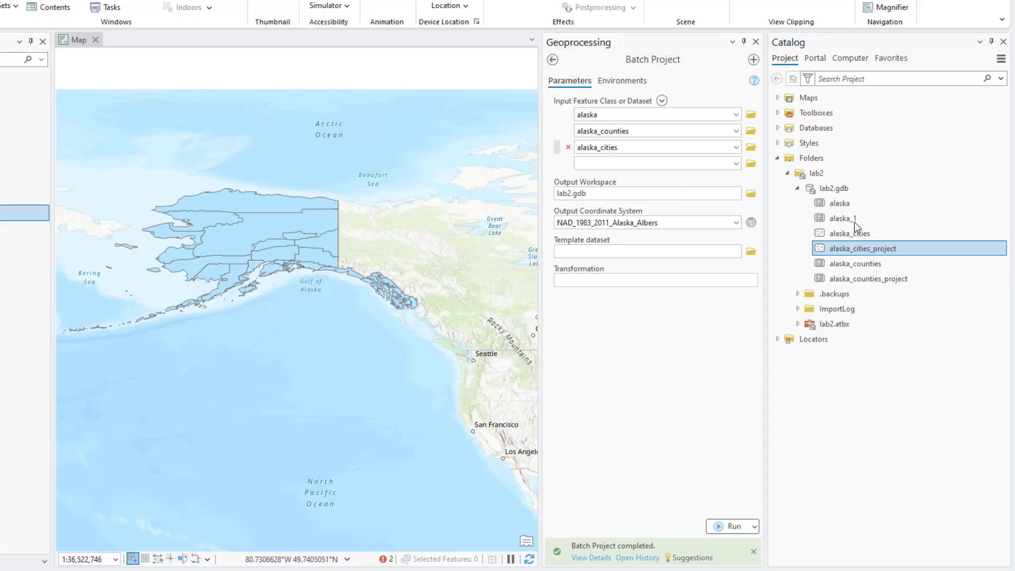
right_click(853, 219)
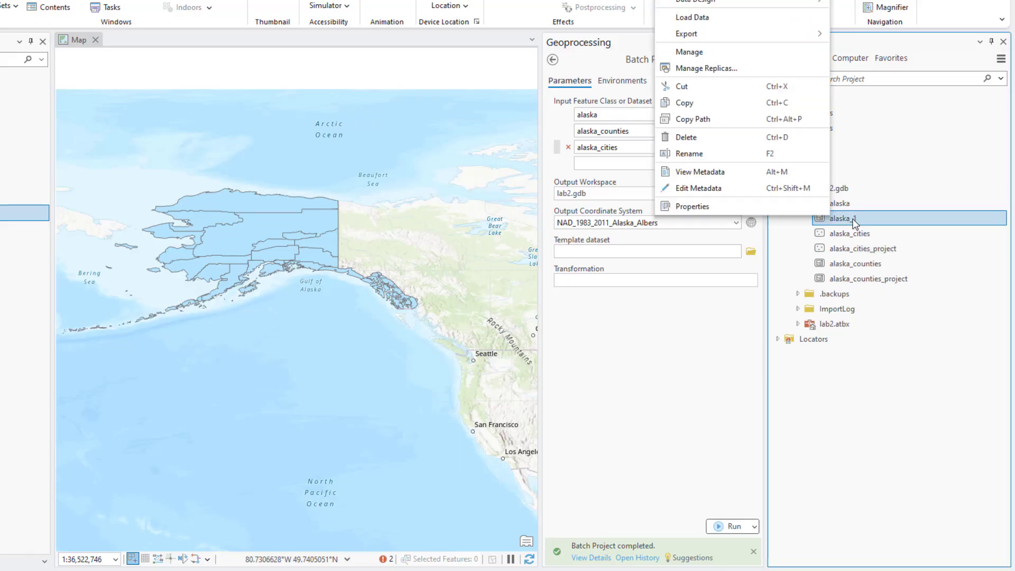
click(693, 153)
text(alaska_)
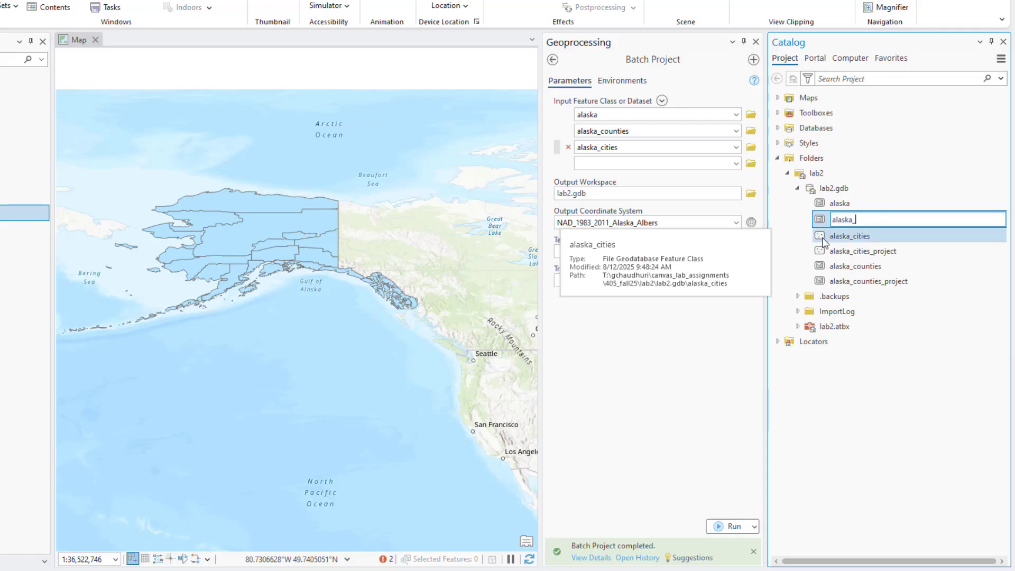
text(project)
key(Return)
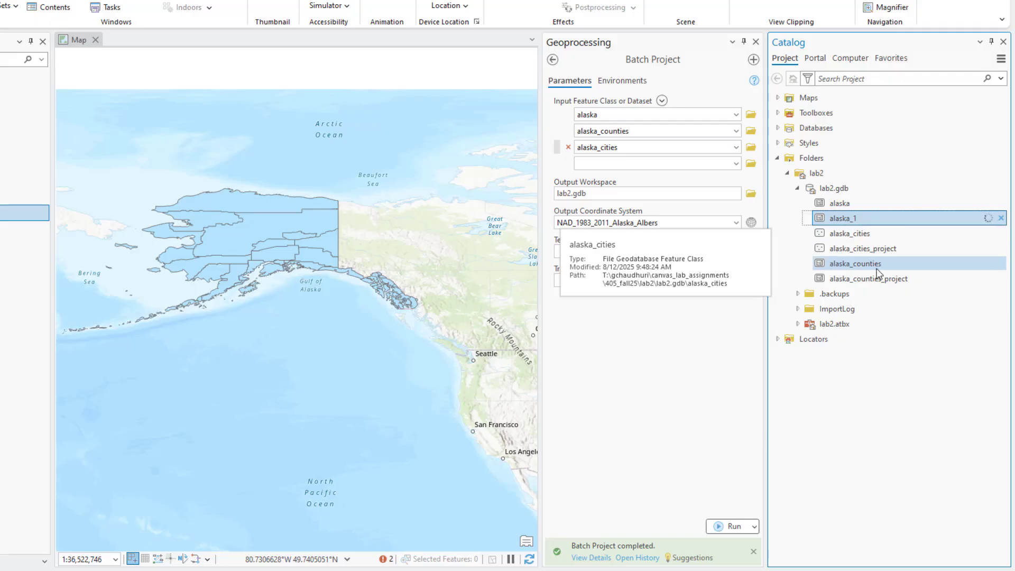
Dismiss the alaska_cities_1 context menu unchanged and close the Batch Project tool
right_click(851, 252)
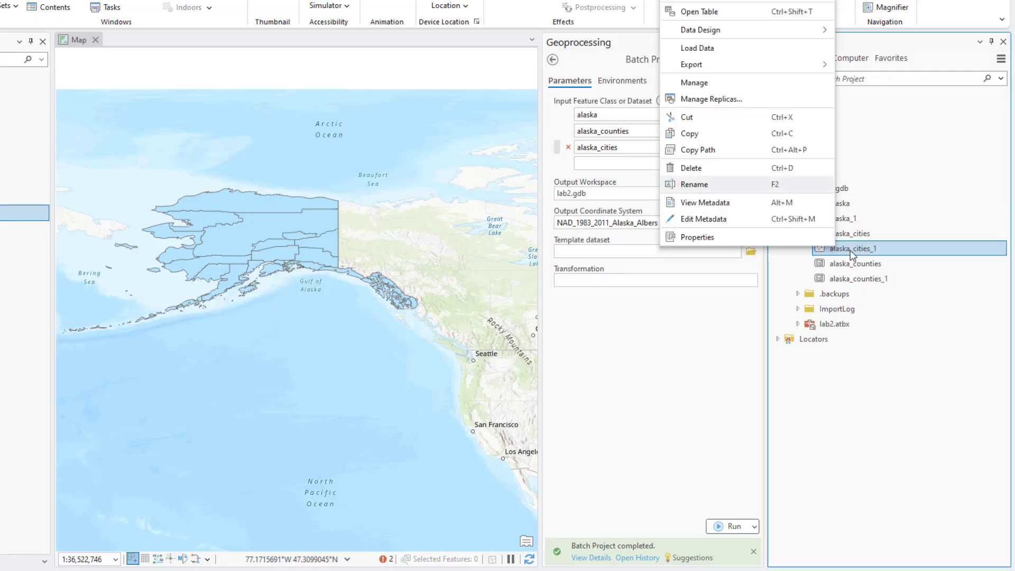
click(475, 294)
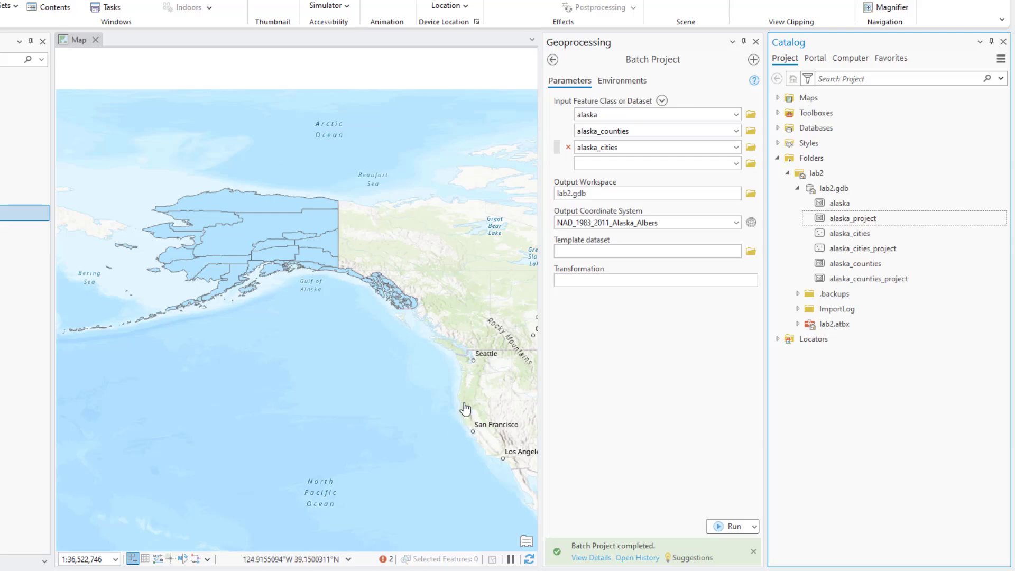
click(755, 41)
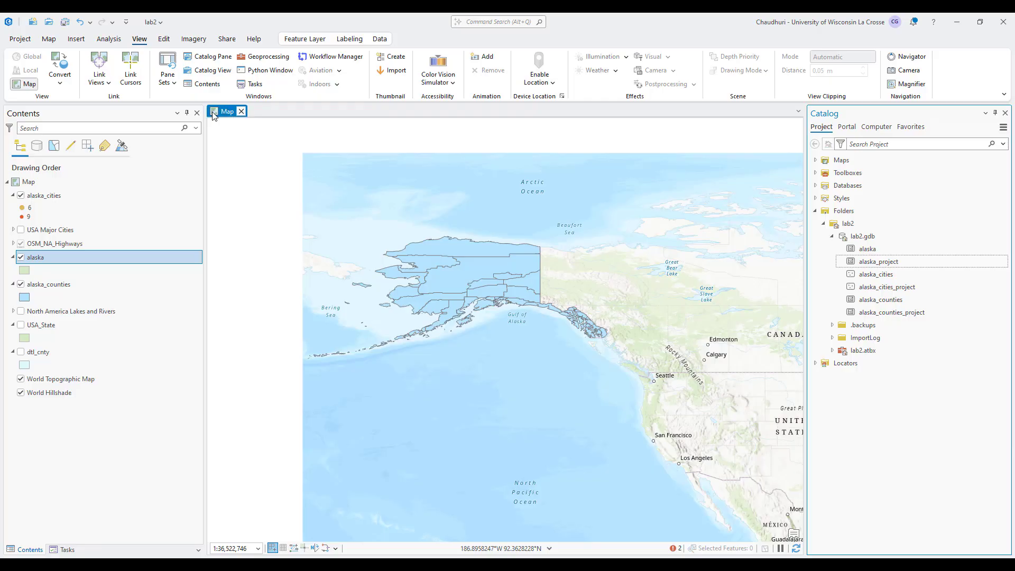
Insert a new map and rename it from Map1 to Map_AK in the Catalog pane
click(76, 39)
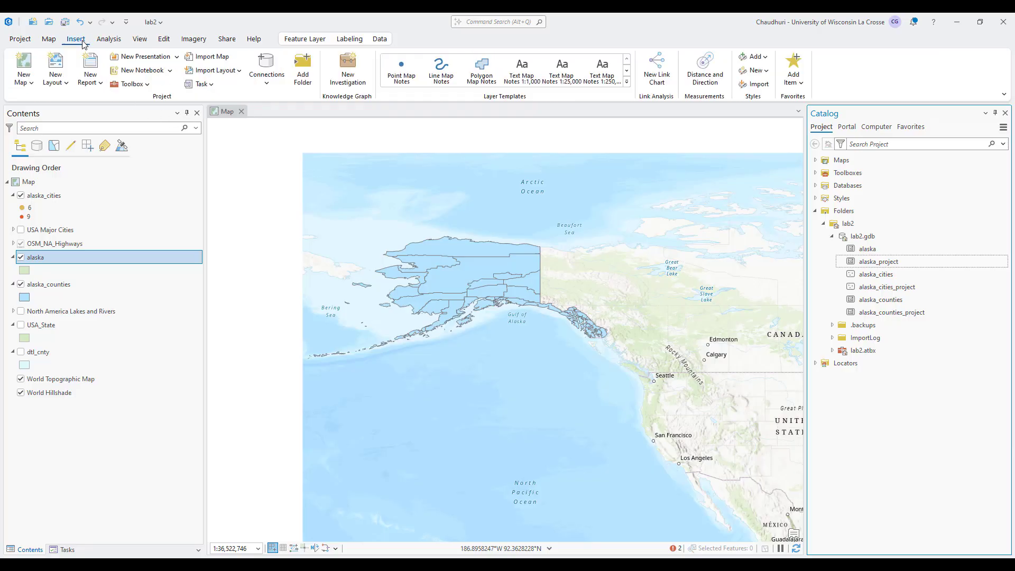
click(24, 64)
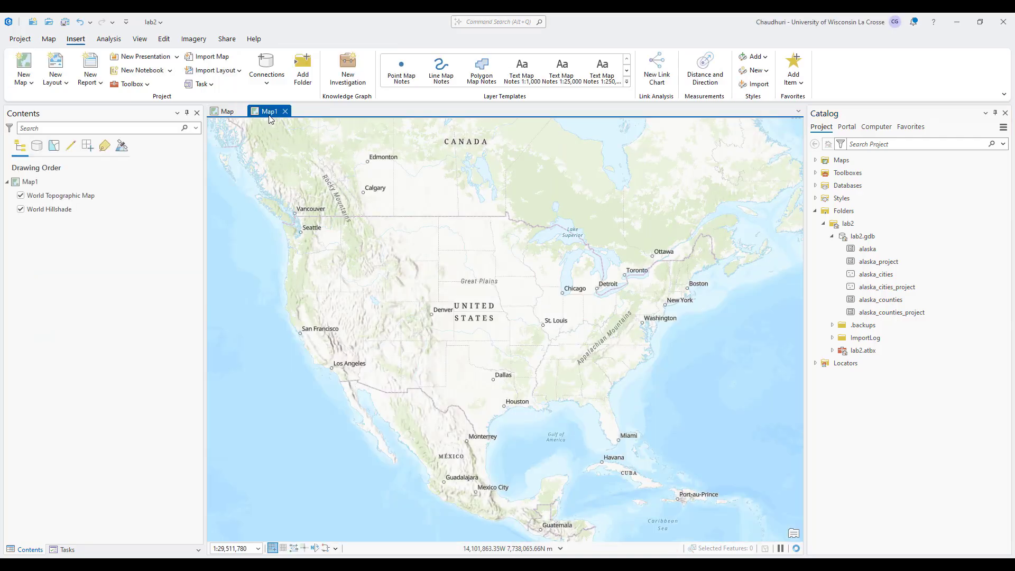
click(815, 161)
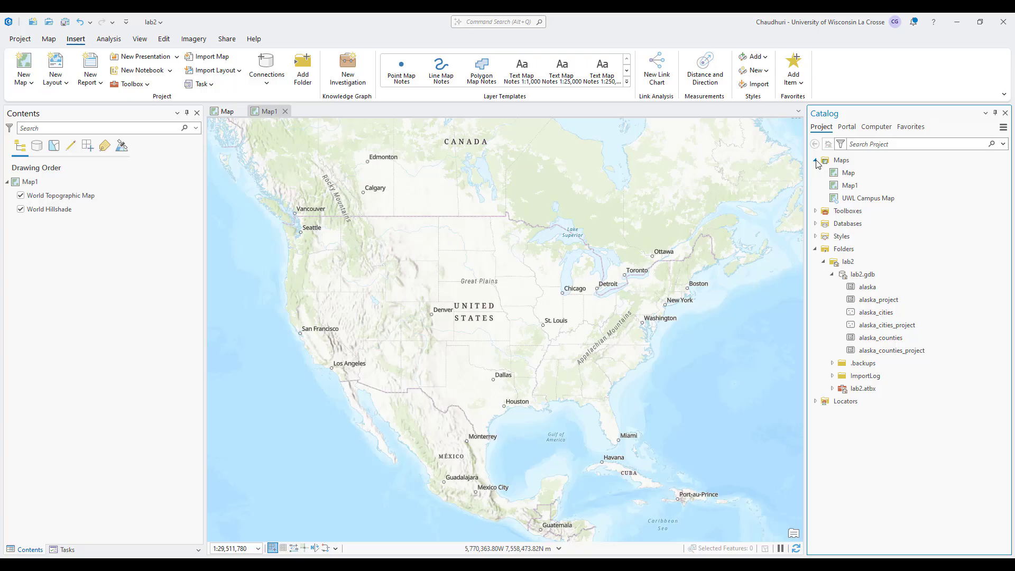
click(852, 165)
click(856, 187)
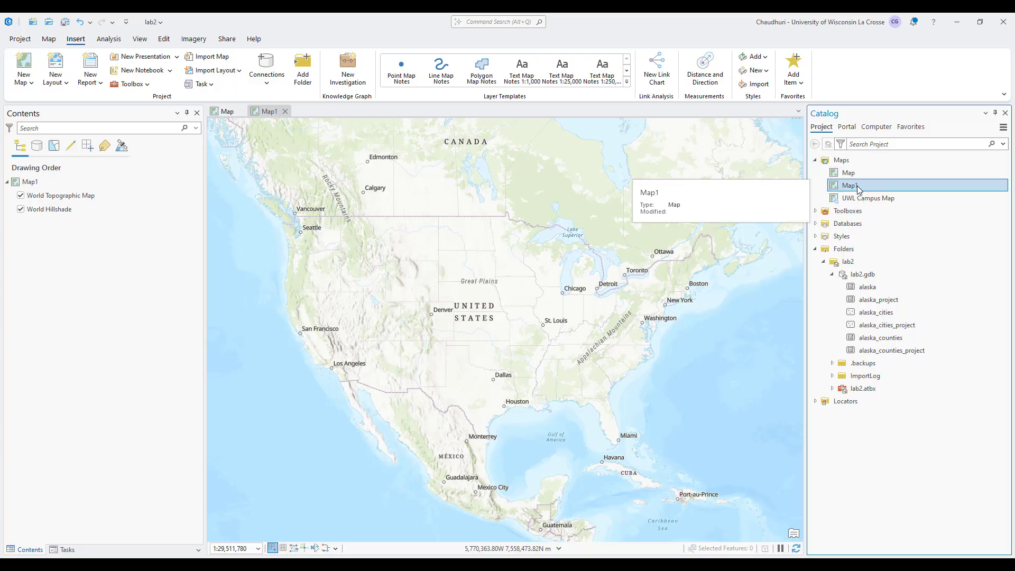
right_click(857, 185)
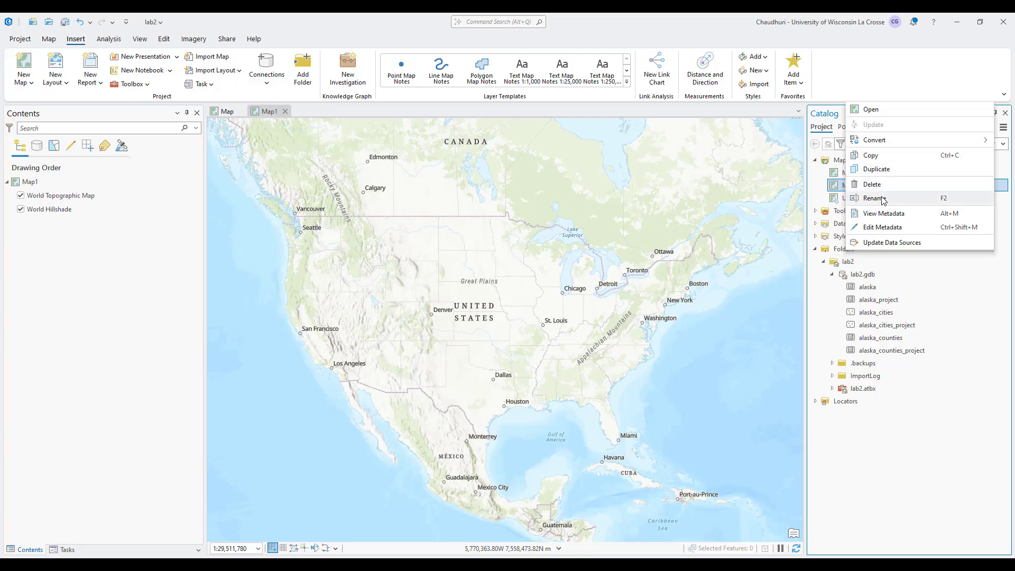
click(875, 198)
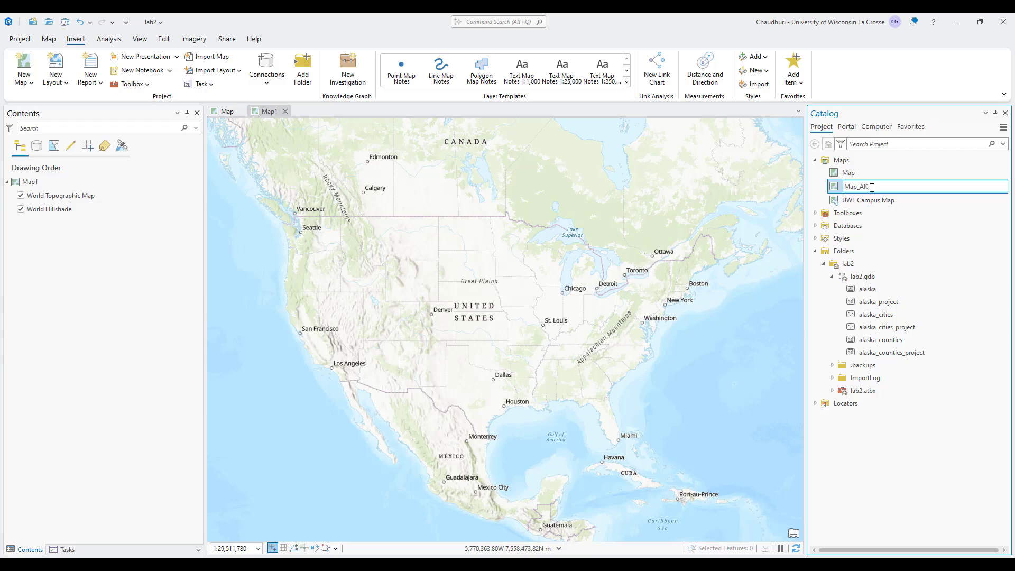
key(Return)
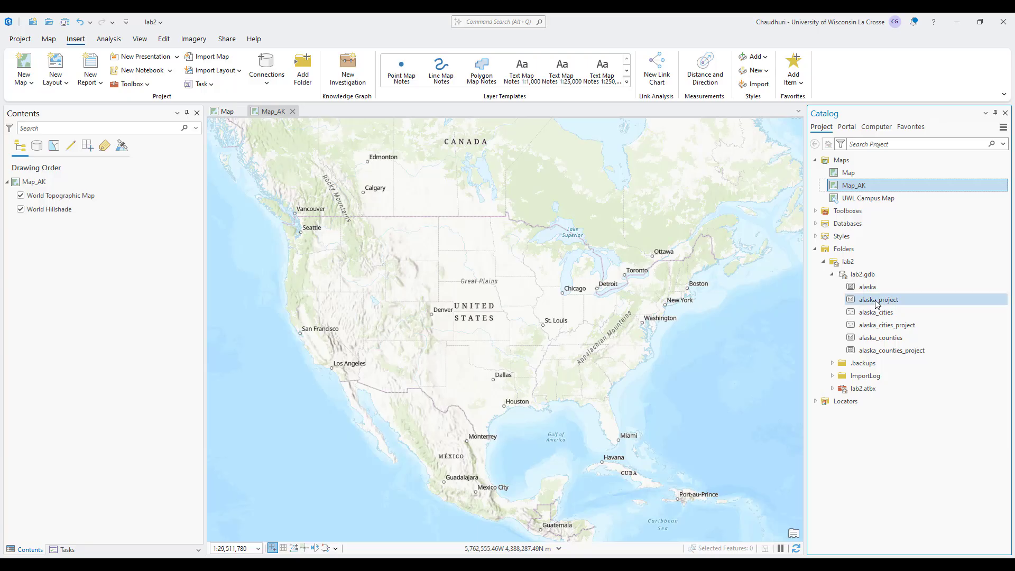
Drag alaska_project, alaska_cities_project and alaska_counties_project from lab2.gdb onto the Map_AK view
drag(878, 304, 588, 316)
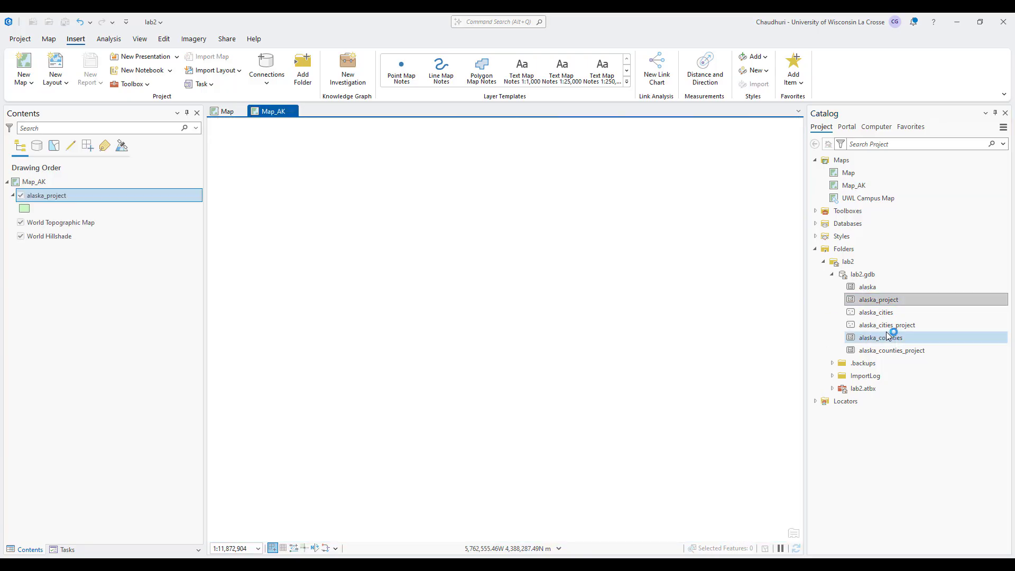
drag(894, 325, 613, 327)
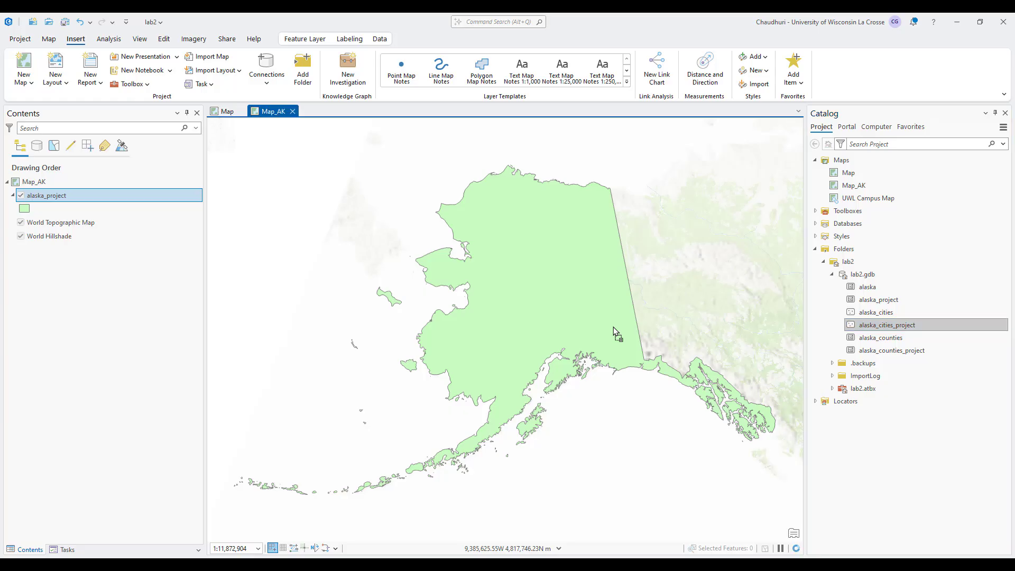
click(895, 351)
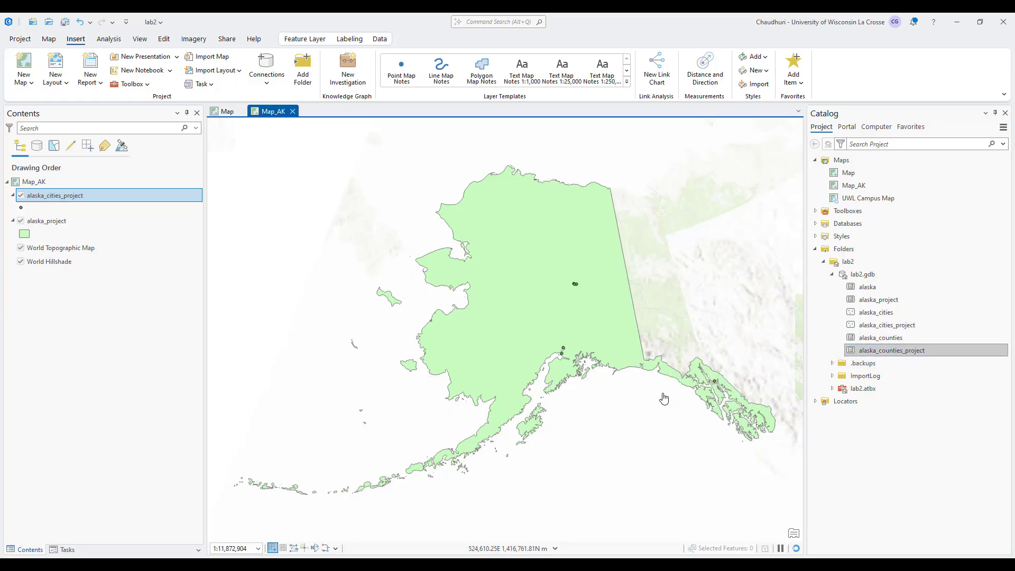
drag(664, 398, 664, 460)
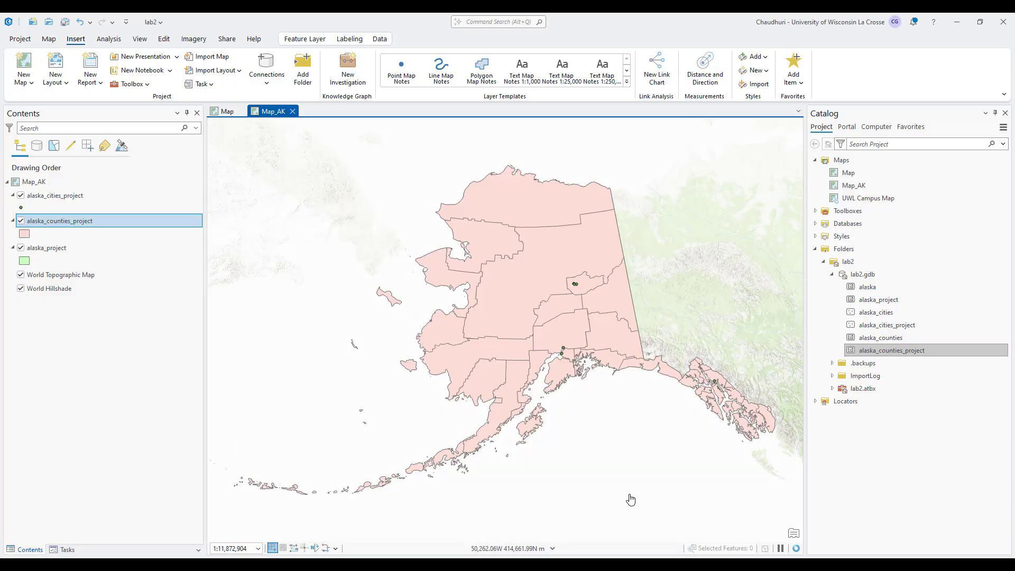
Show the original Map zoomed to the full extent of the alaska layer
click(227, 112)
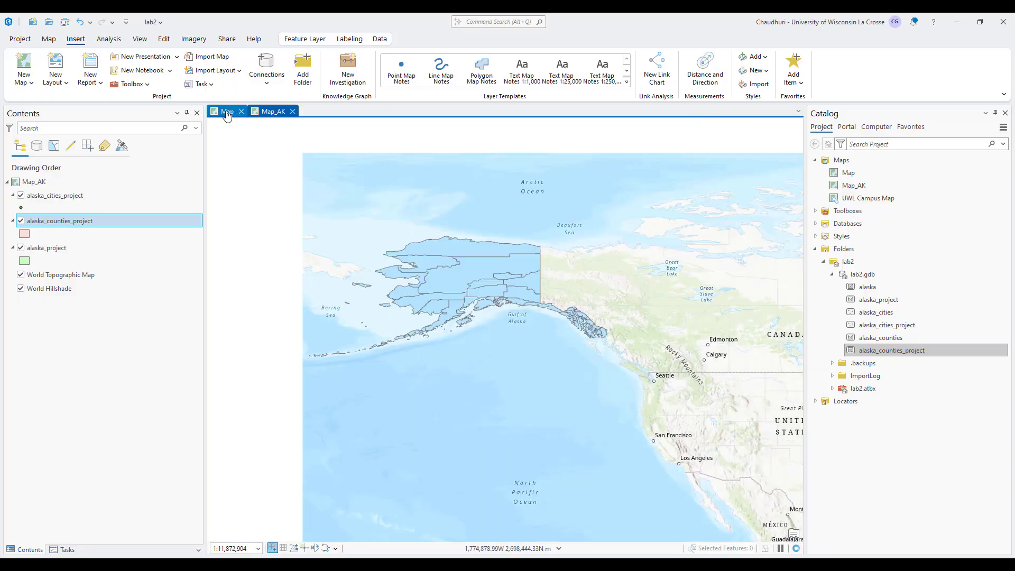
right_click(56, 198)
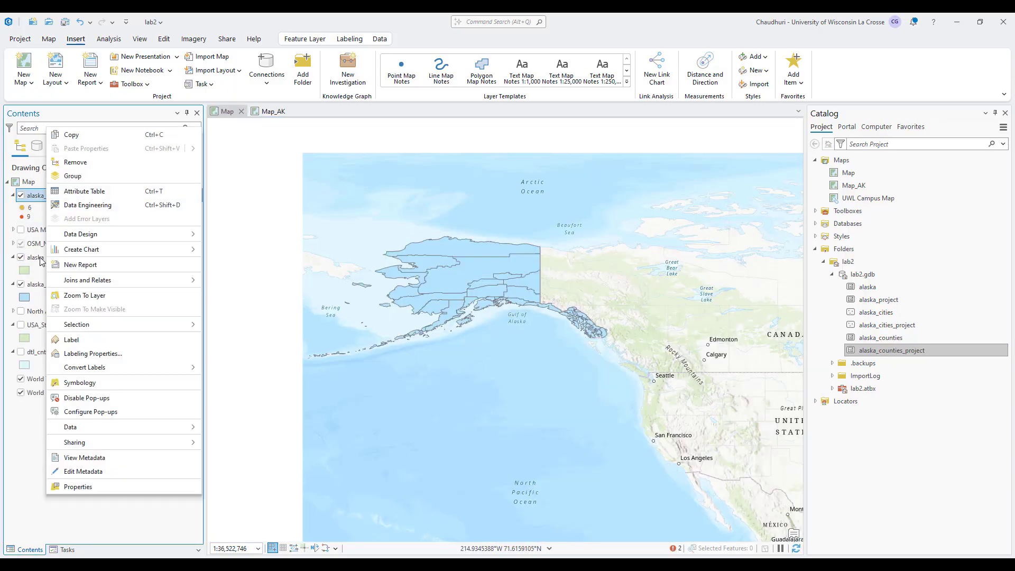
right_click(37, 260)
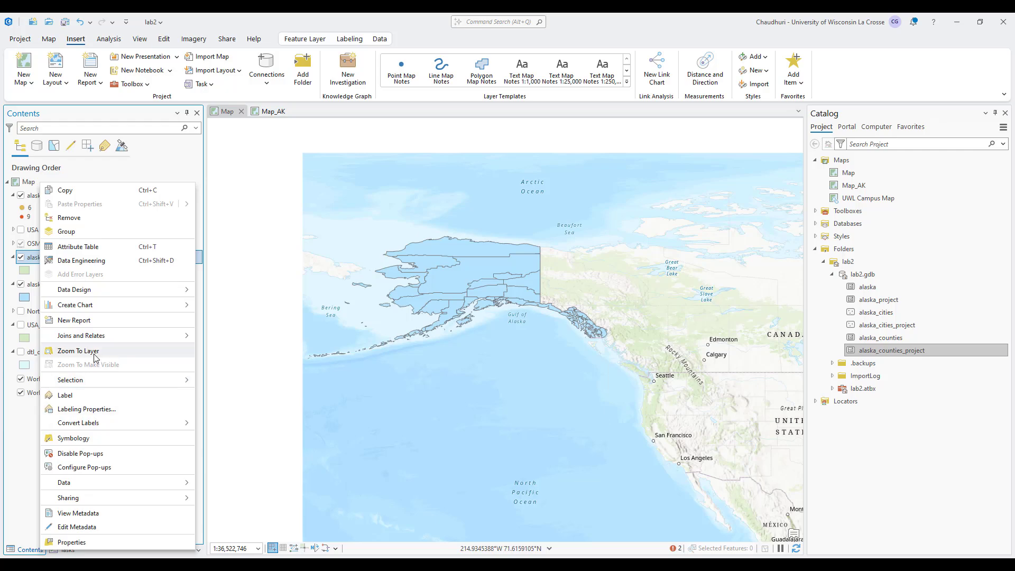
click(78, 351)
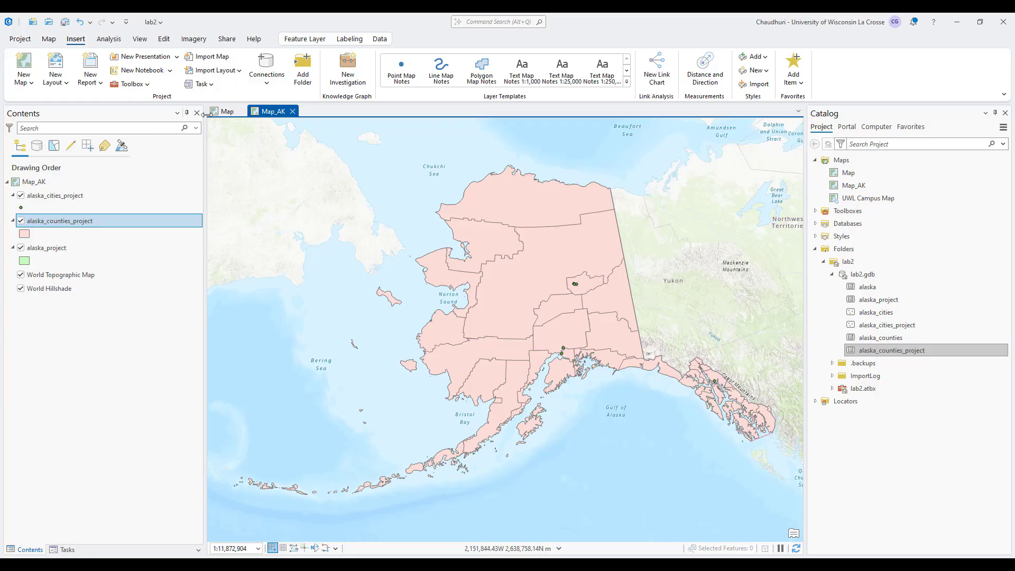
click(226, 111)
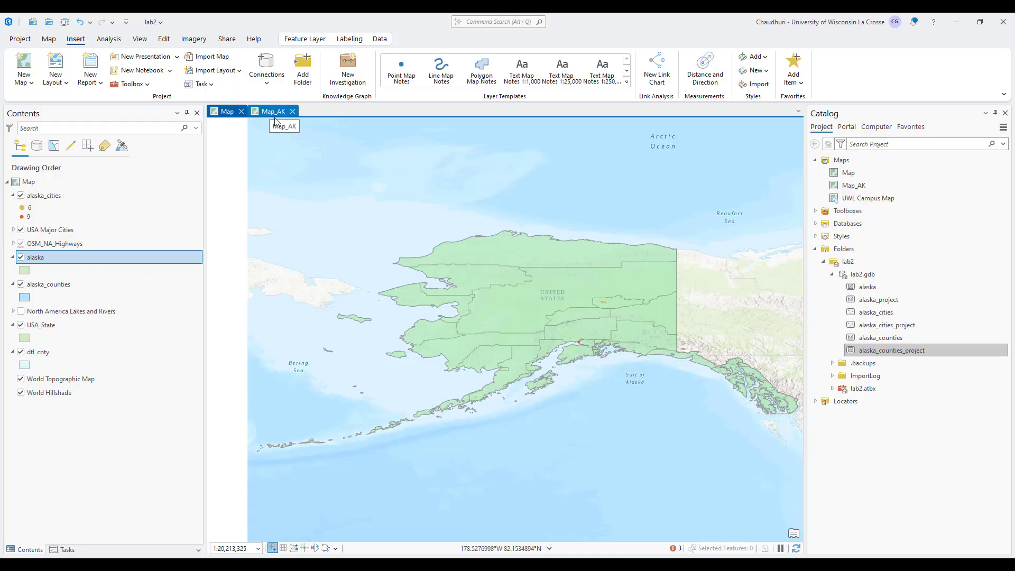
right_click(879, 299)
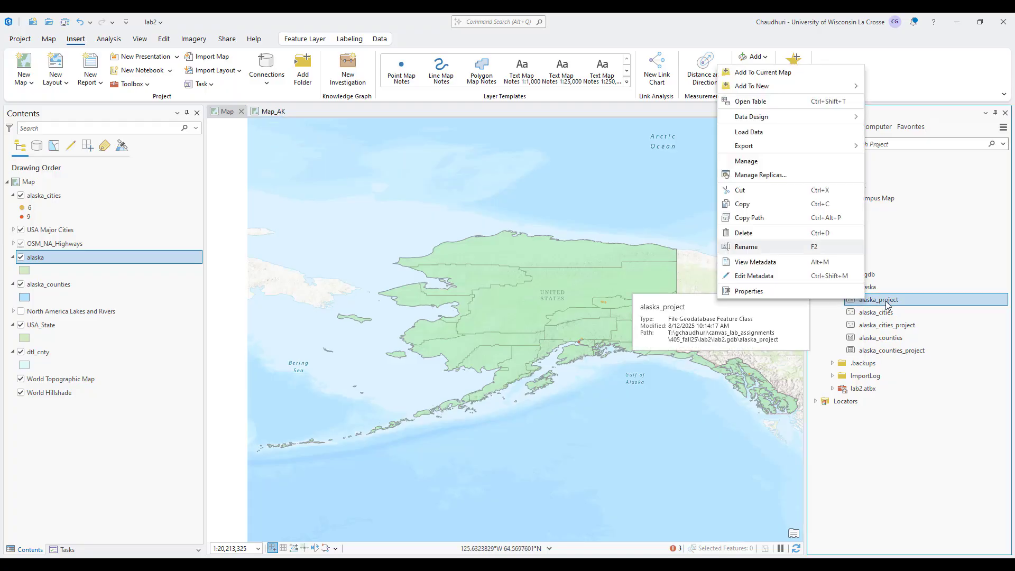
click(785, 73)
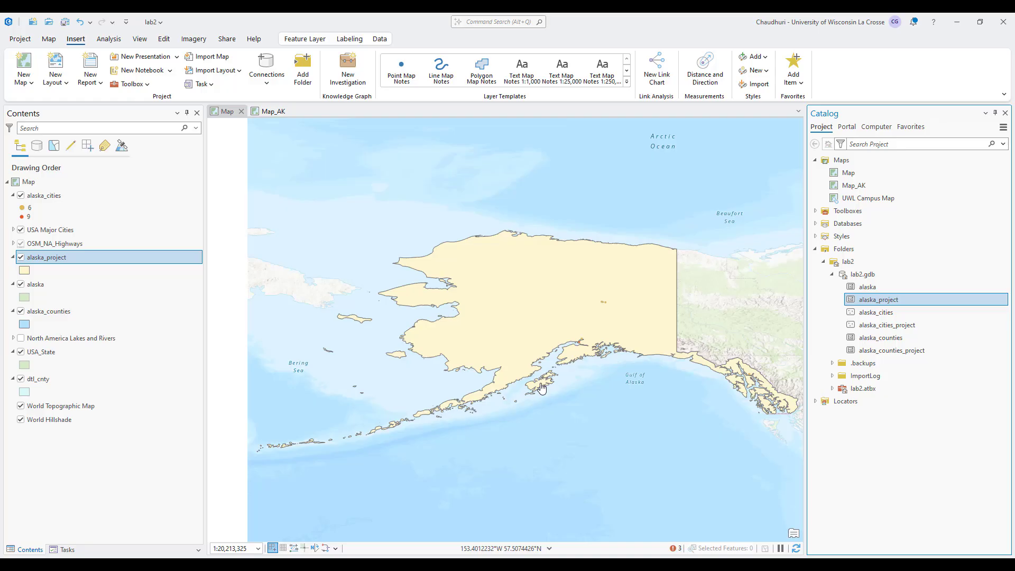
right_click(106, 258)
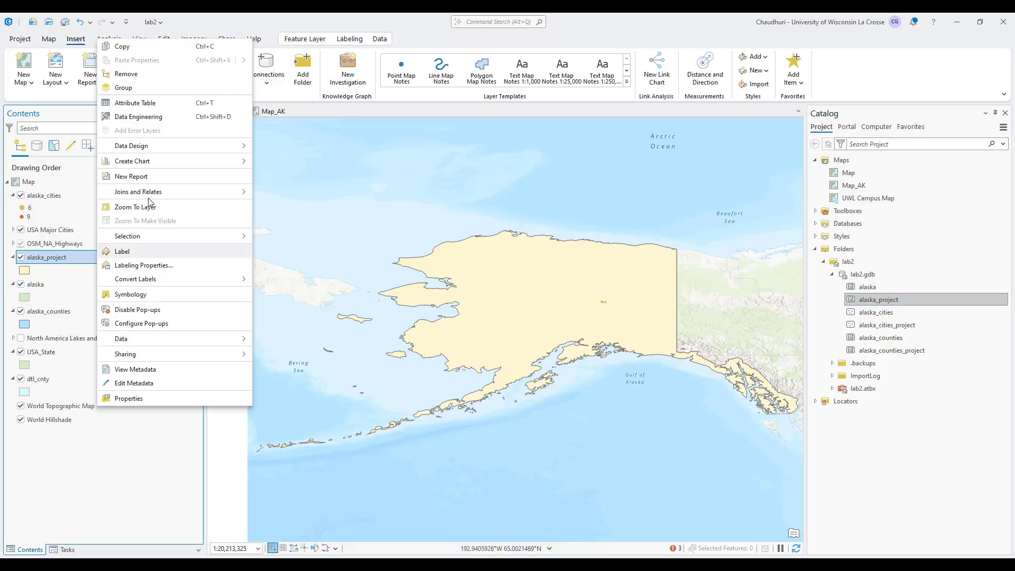
click(127, 74)
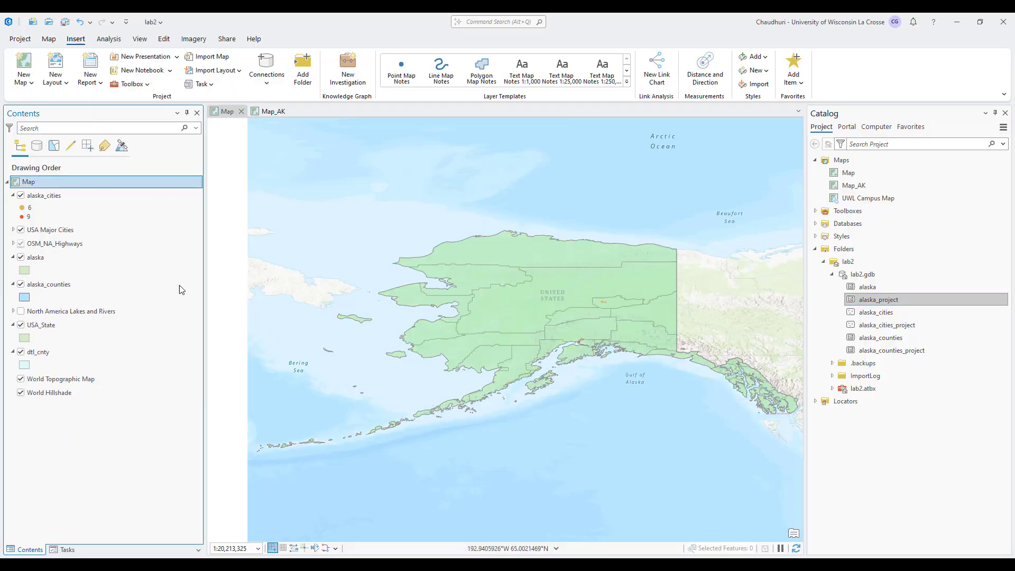
click(259, 113)
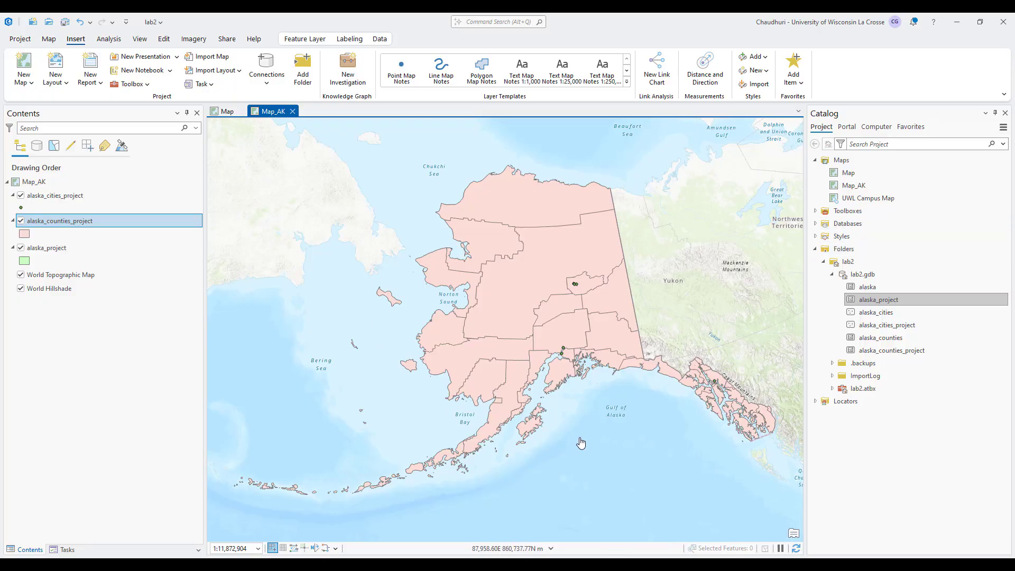
click(228, 111)
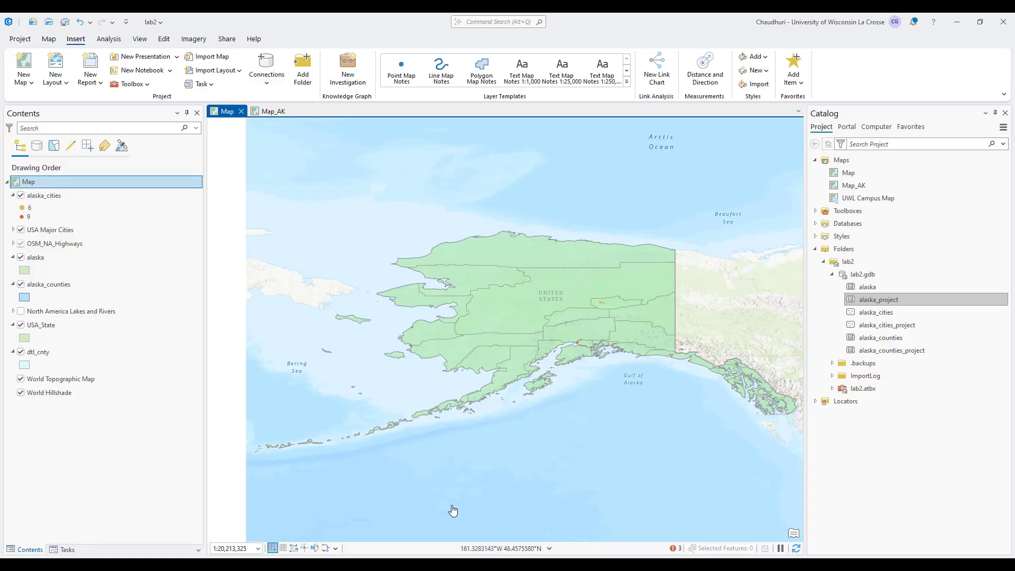
View the original Map's properties without changes, then return to the Map_AK map in Alaska Albers
click(46, 394)
click(30, 183)
right_click(30, 183)
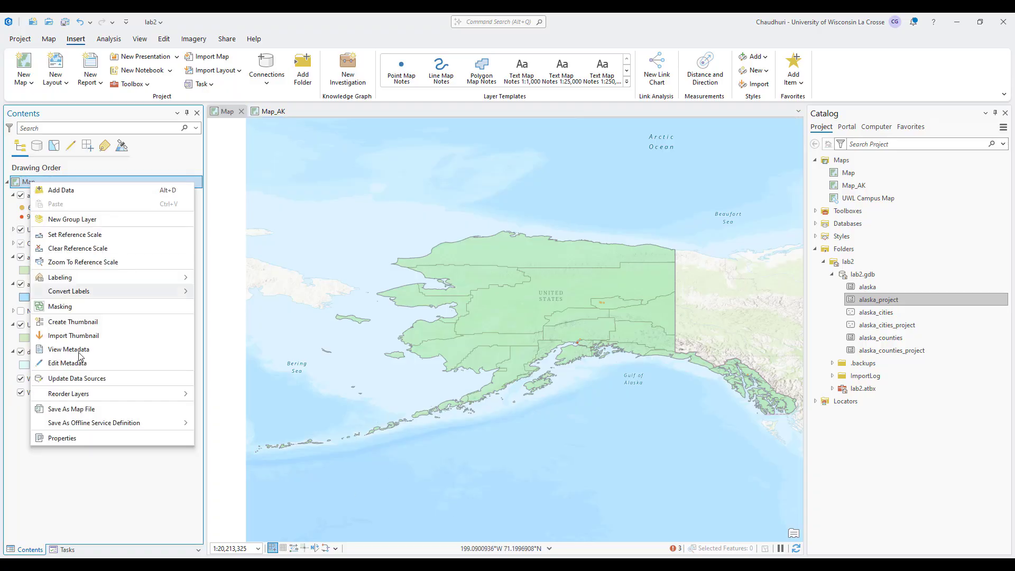
click(53, 439)
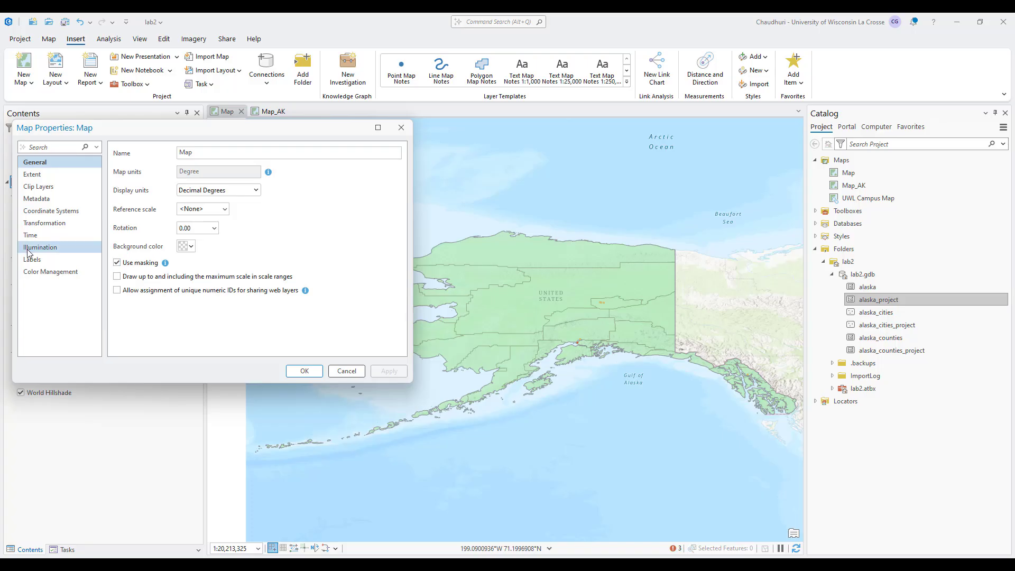
click(402, 129)
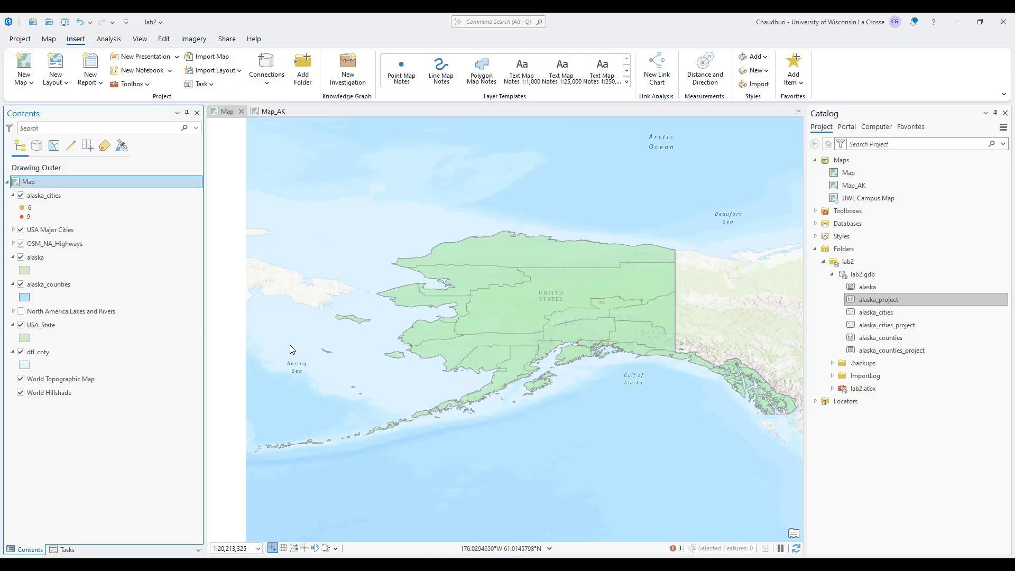
click(264, 112)
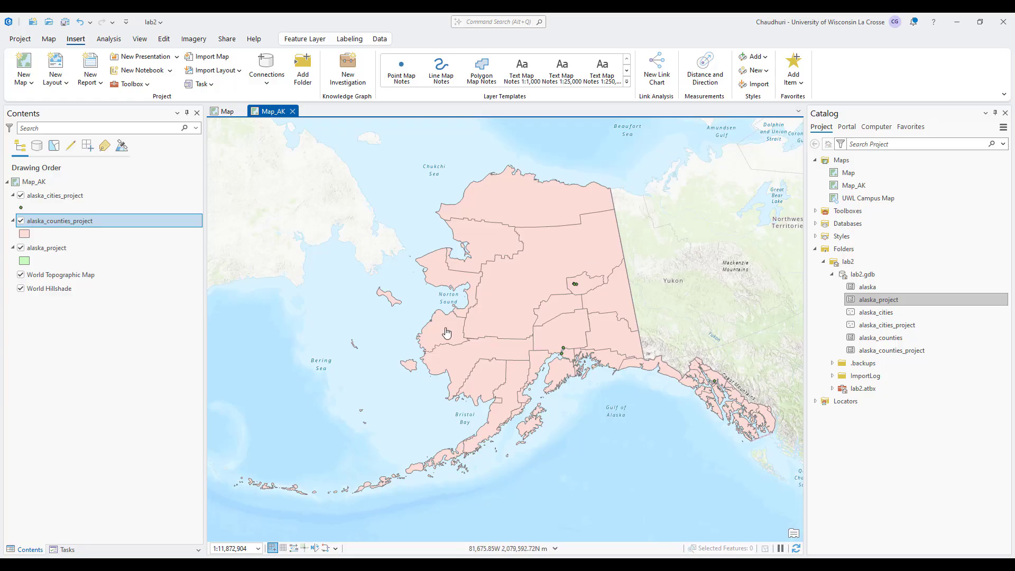